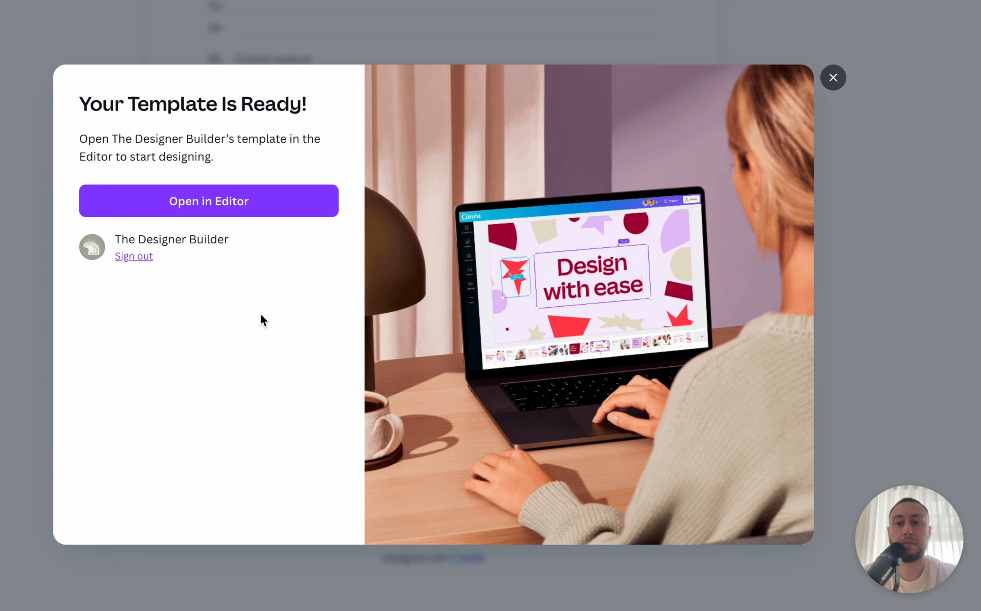
Load the Progress Payment Claim Form template into the editor as an editable copy.
left_click(252, 203)
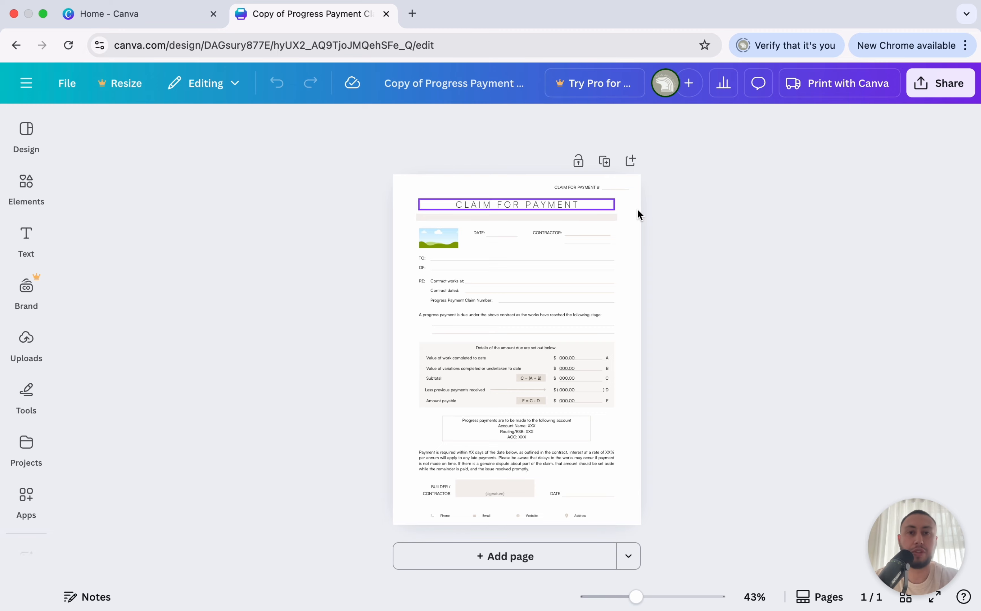
Replace the landscape placeholder picture with the previously uploaded builder's logo.
scroll(727, 225, "up", 5)
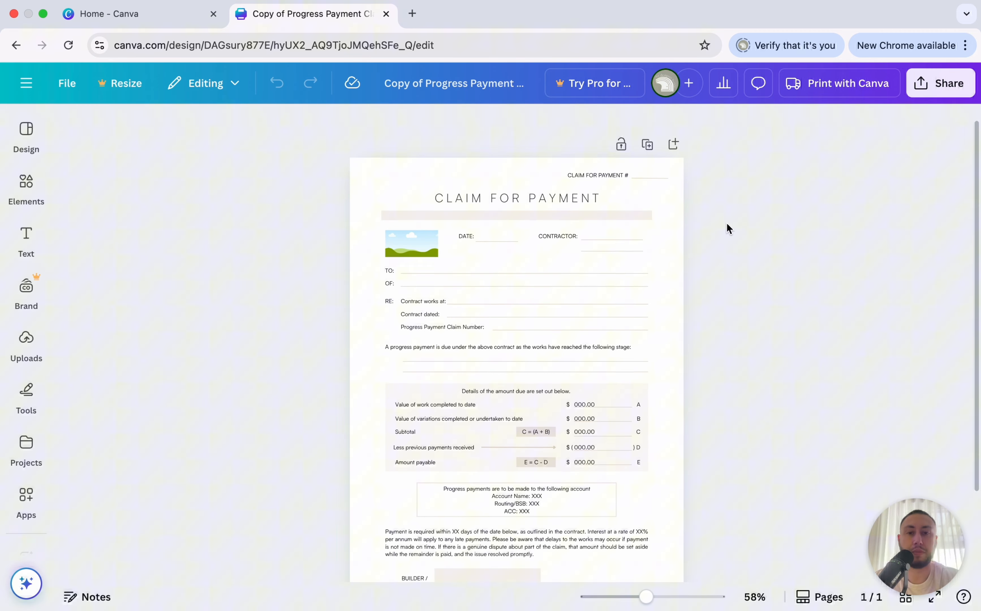
scroll(727, 224, "up", 4)
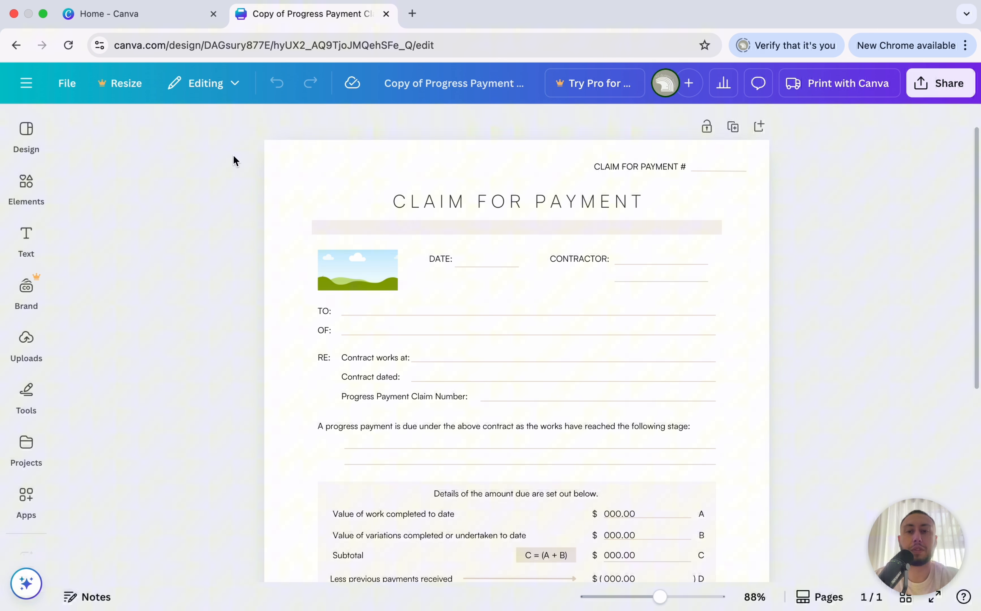
left_click(27, 338)
left_click_drag(121, 314, 348, 264)
left_click(273, 284)
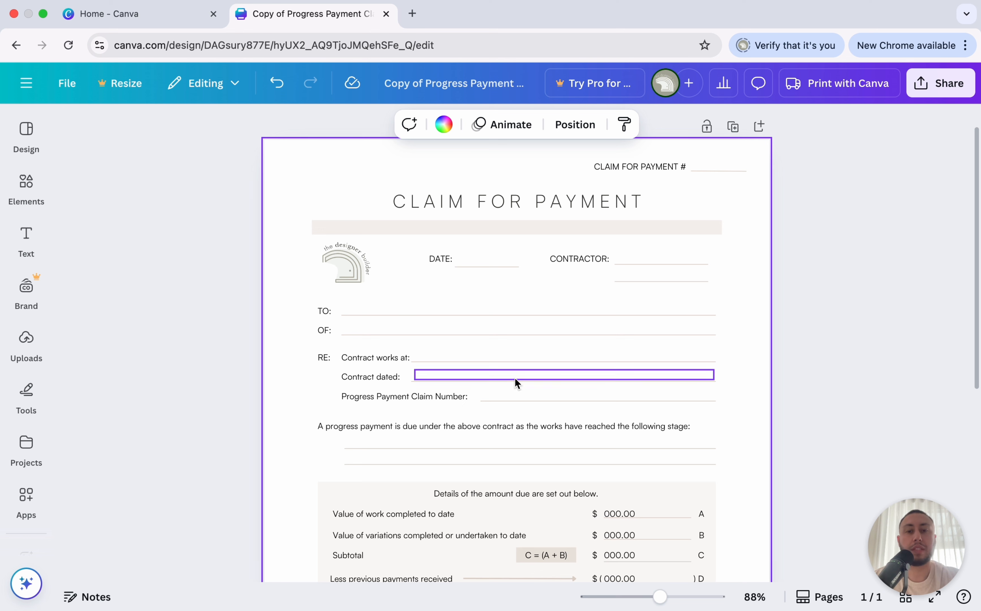
Enter claim number 32 beside CLAIM FOR PAYMENT #.
left_click(719, 172)
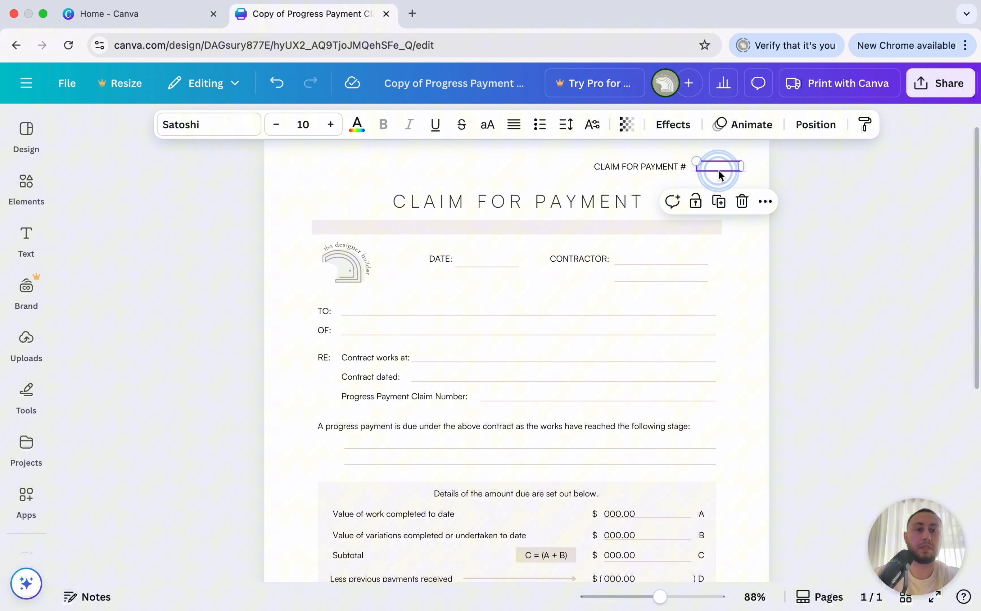
left_click(867, 198)
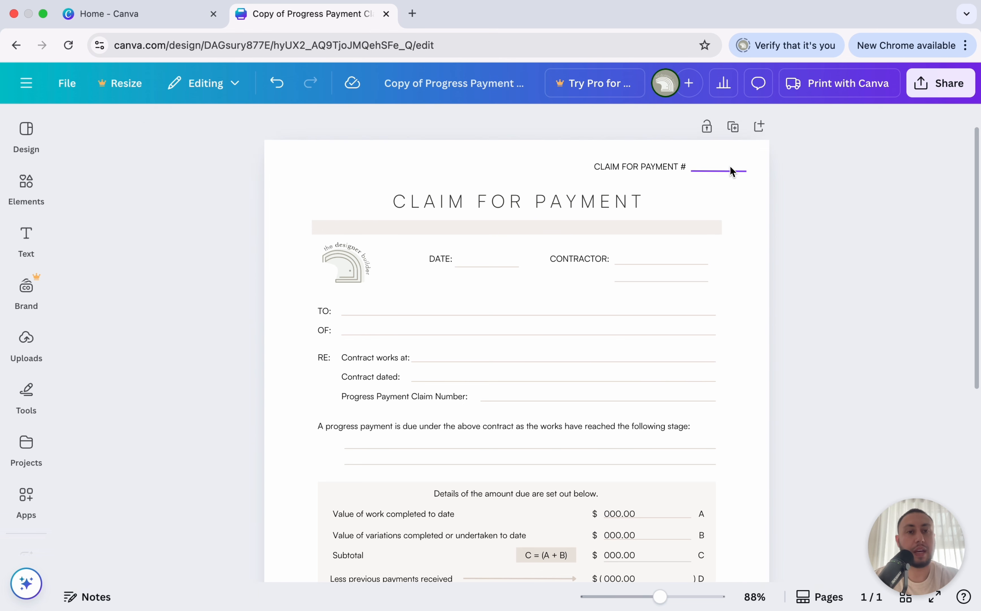
left_click(719, 158)
left_click(723, 161)
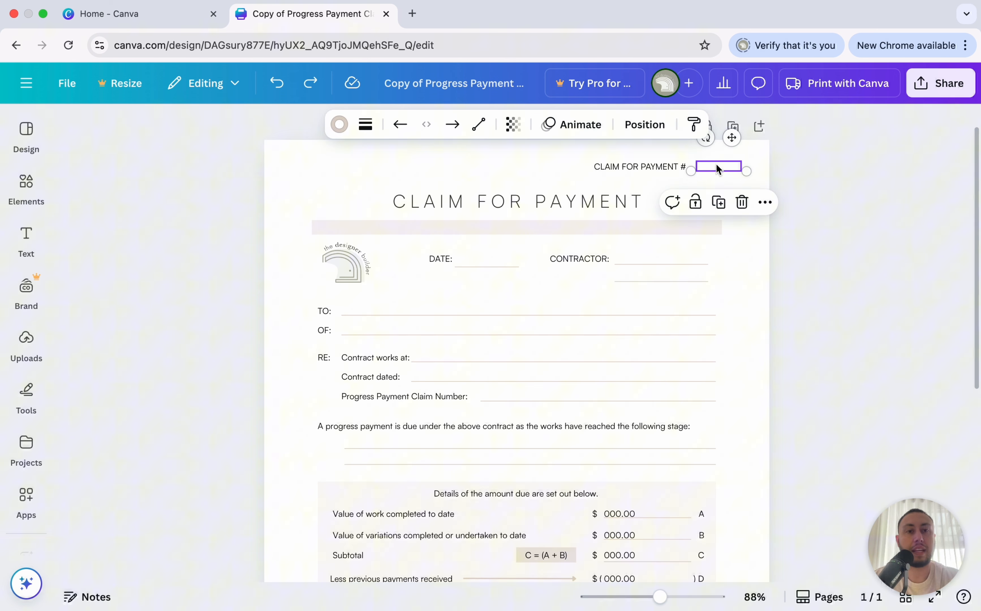
left_click(723, 163)
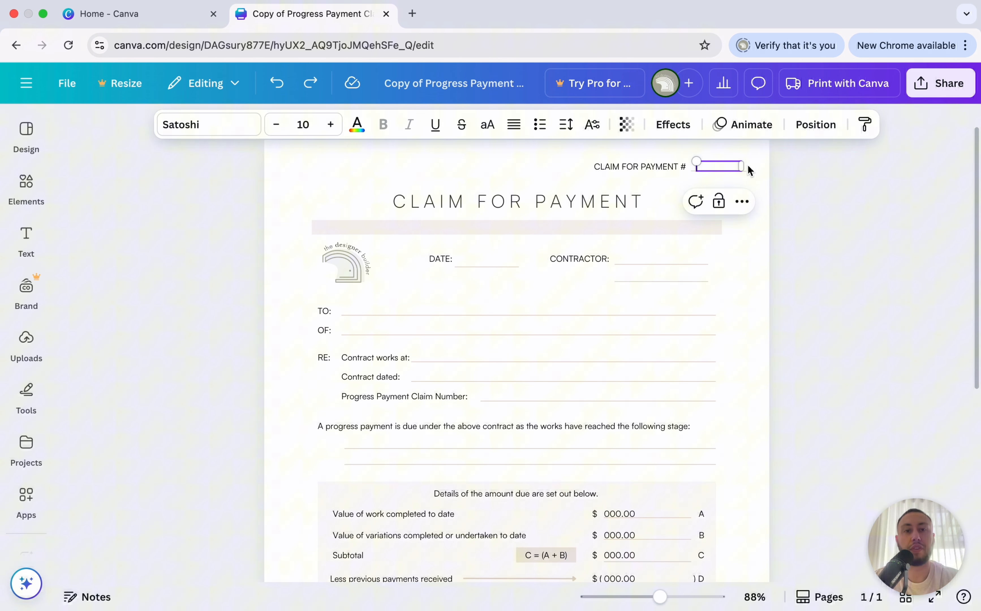
type("322")
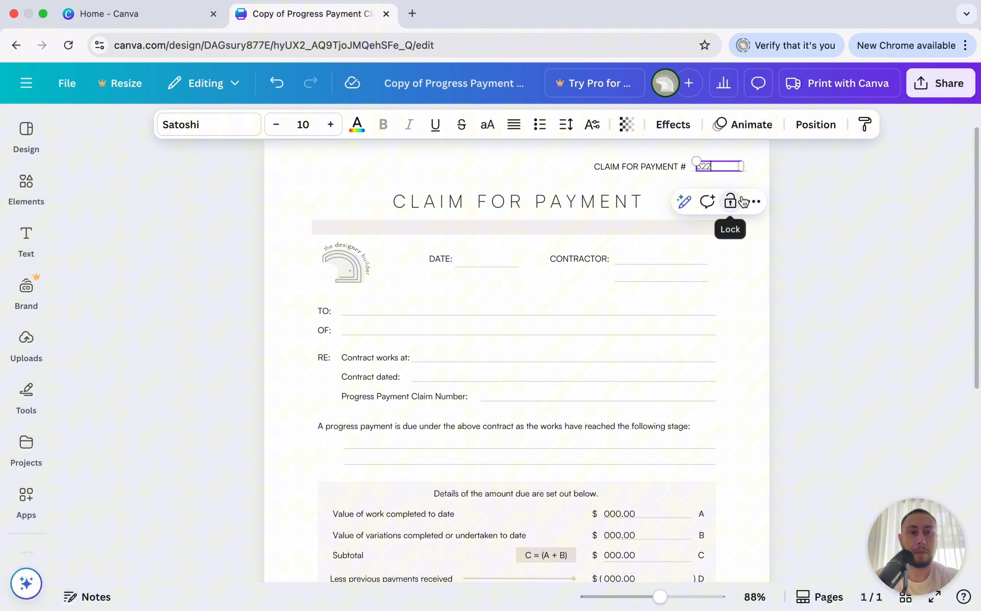
left_click(813, 195)
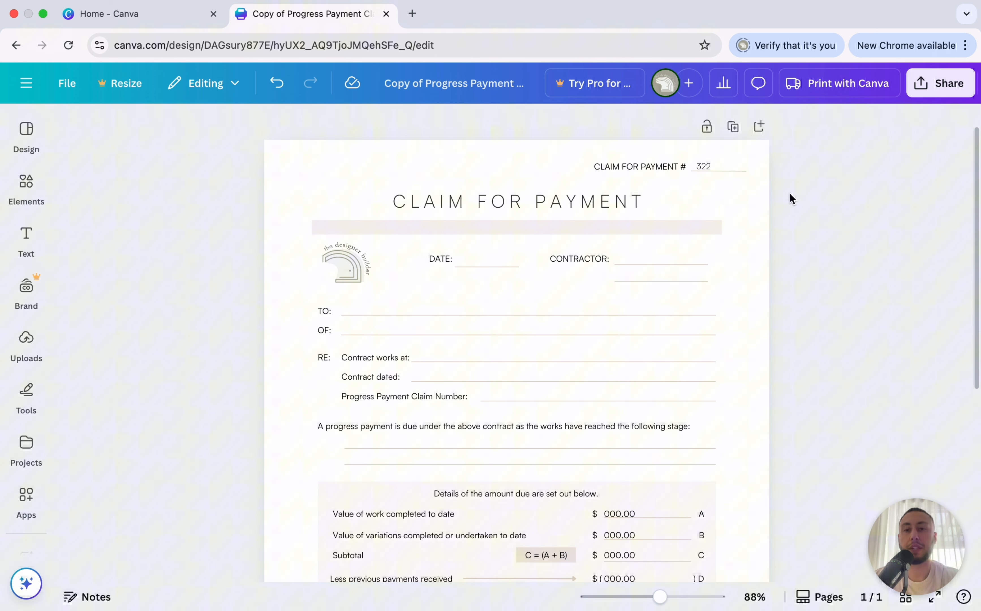
Fill the first stage line with 'Deposit payment due. 15% - $100,000 - As per Contract Value'.
scroll(757, 271, "down", 3)
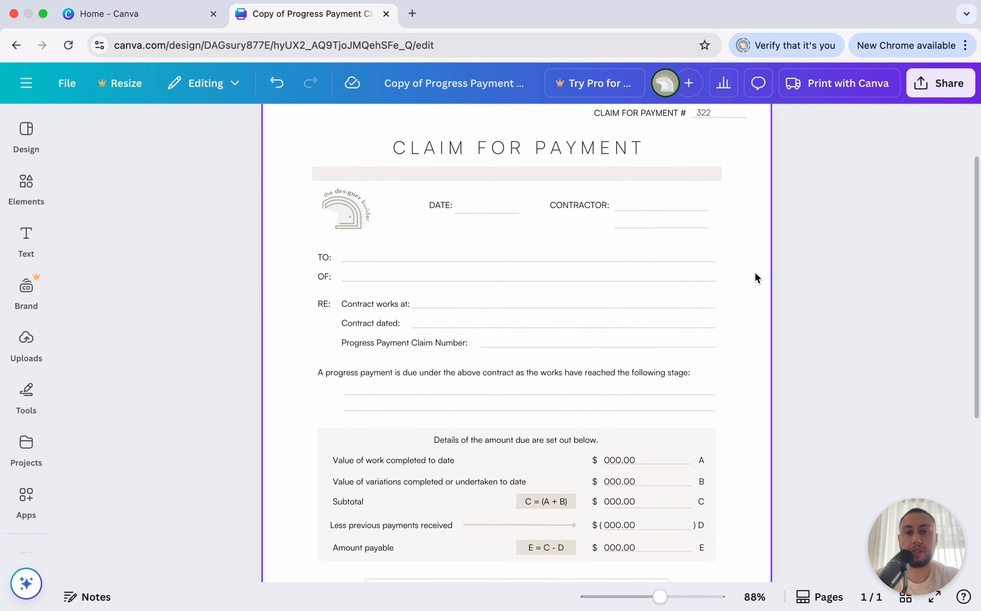
scroll(758, 278, "up", 2)
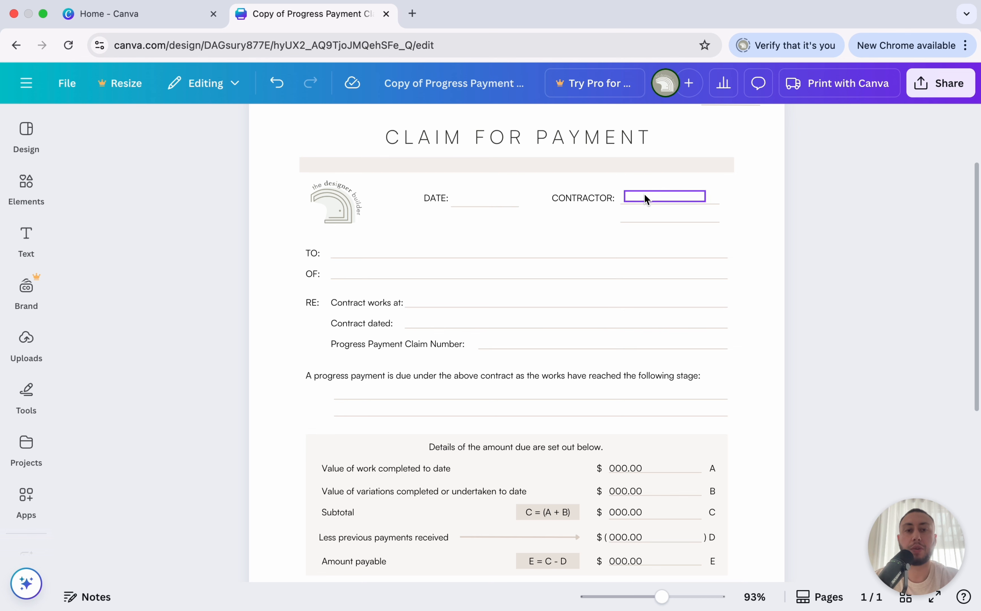
scroll(649, 197, "down", 2)
scroll(315, 352, "down", 2)
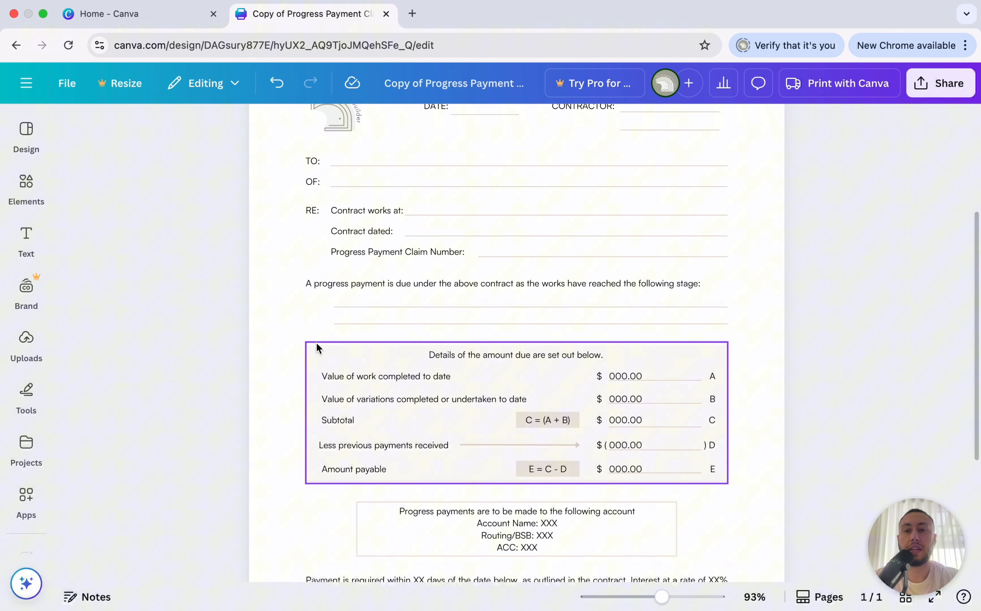
left_click(359, 301)
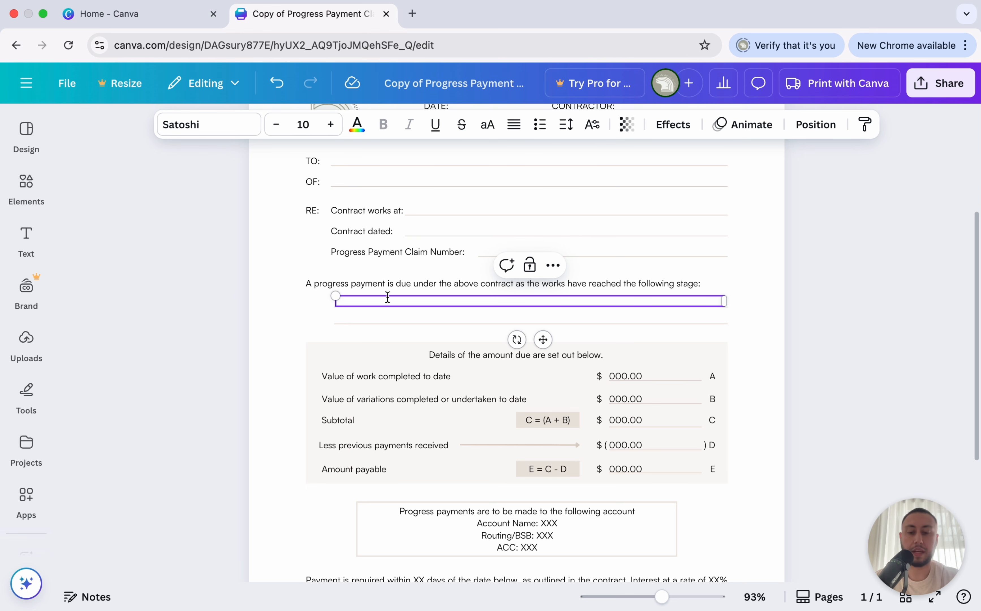
type("Deposit payment due. 15% - $100,000 - As per ContractValue")
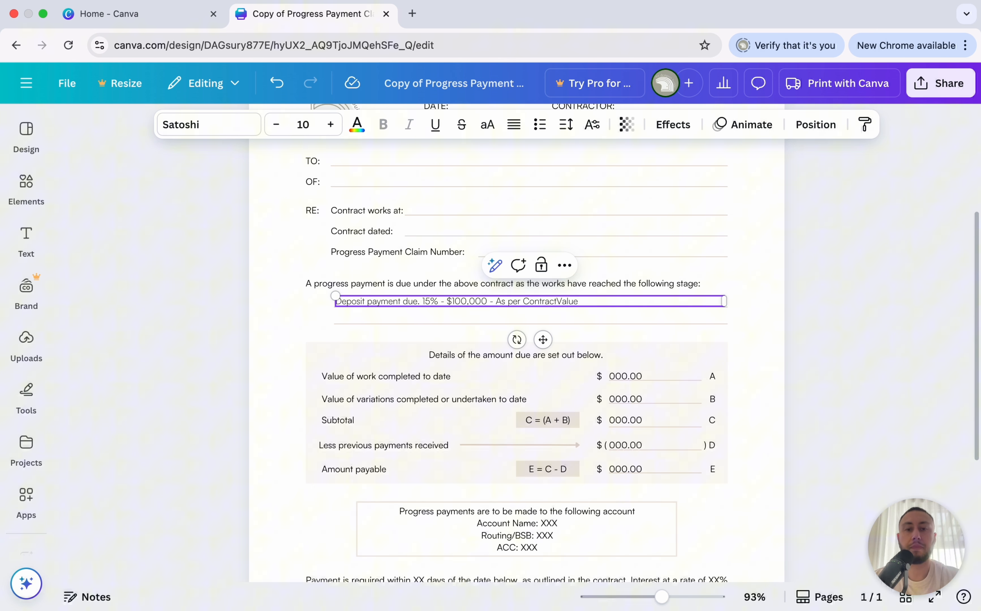
left_click(553, 301)
left_click(771, 279)
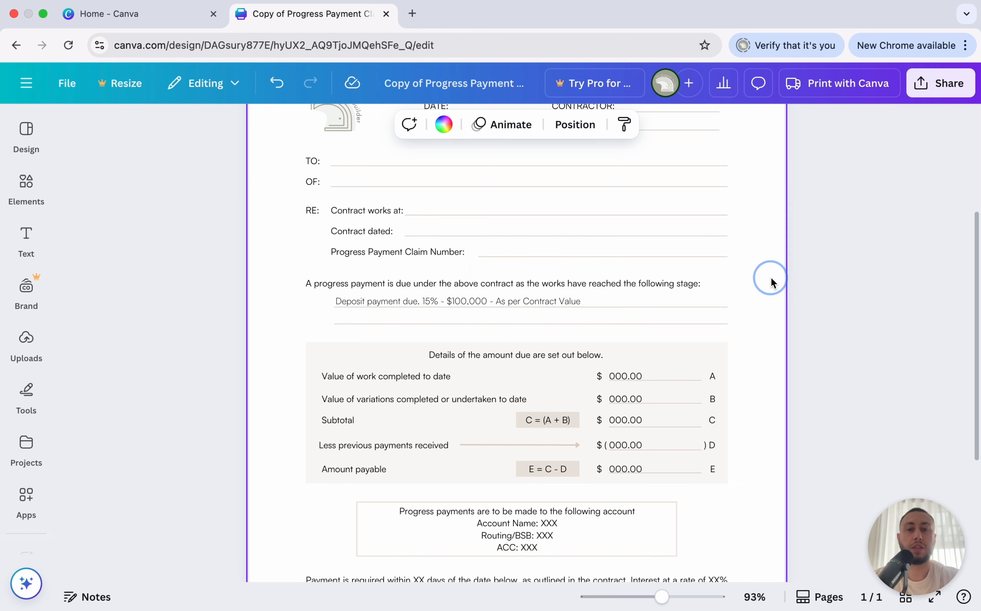
Replace the 000.00 placeholder in Amount payable (E) with 100,000.00.
scroll(534, 356, "up", 3)
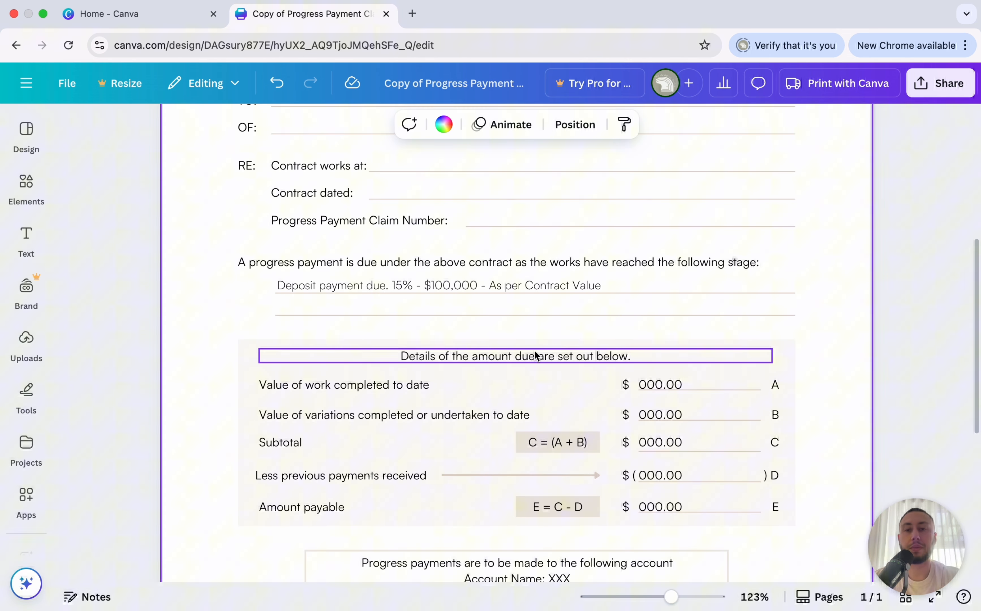
scroll(534, 319, "down", 1)
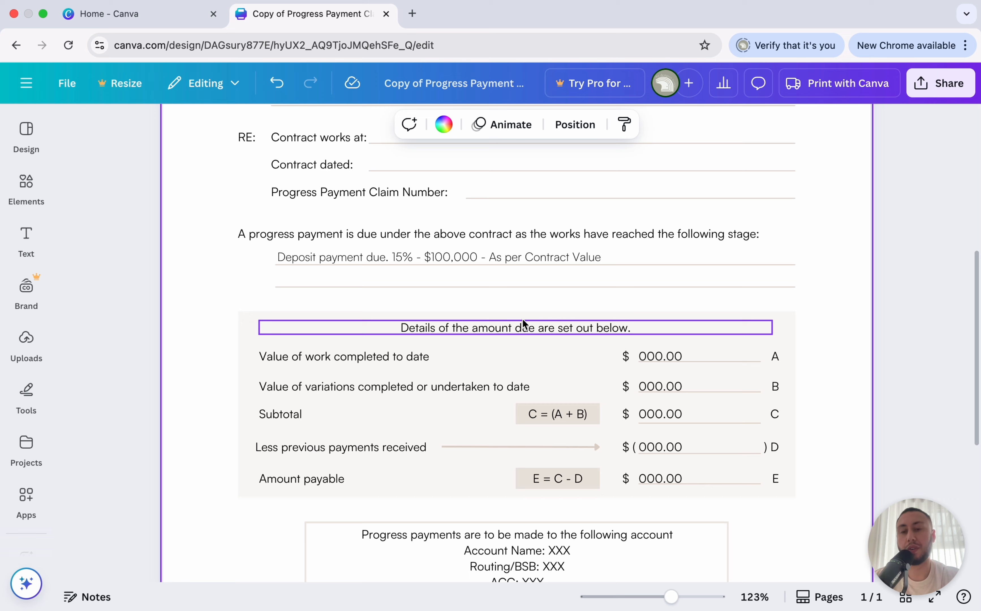
scroll(585, 281, "down", 2)
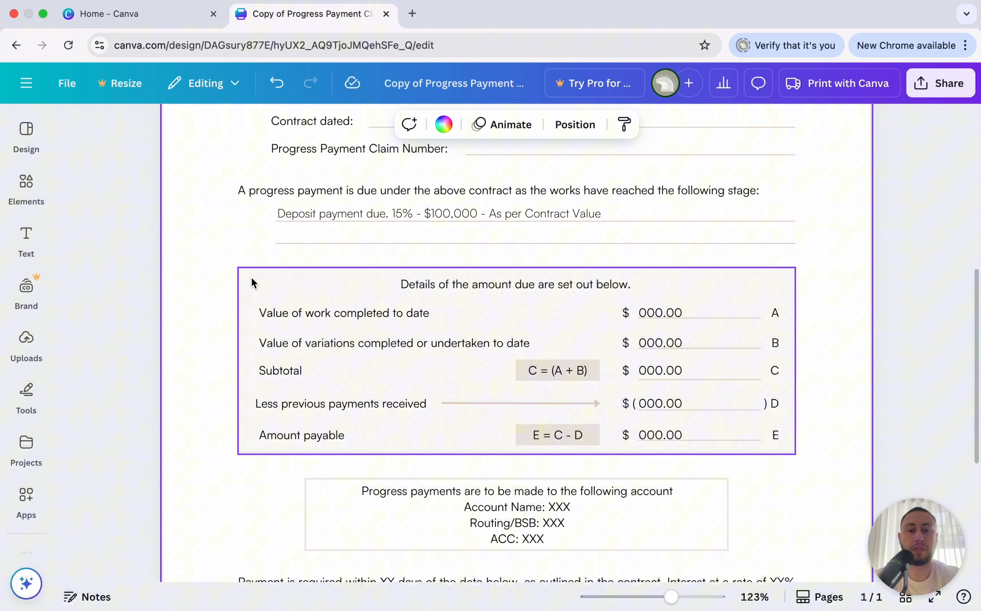
scroll(253, 283, "down", 2)
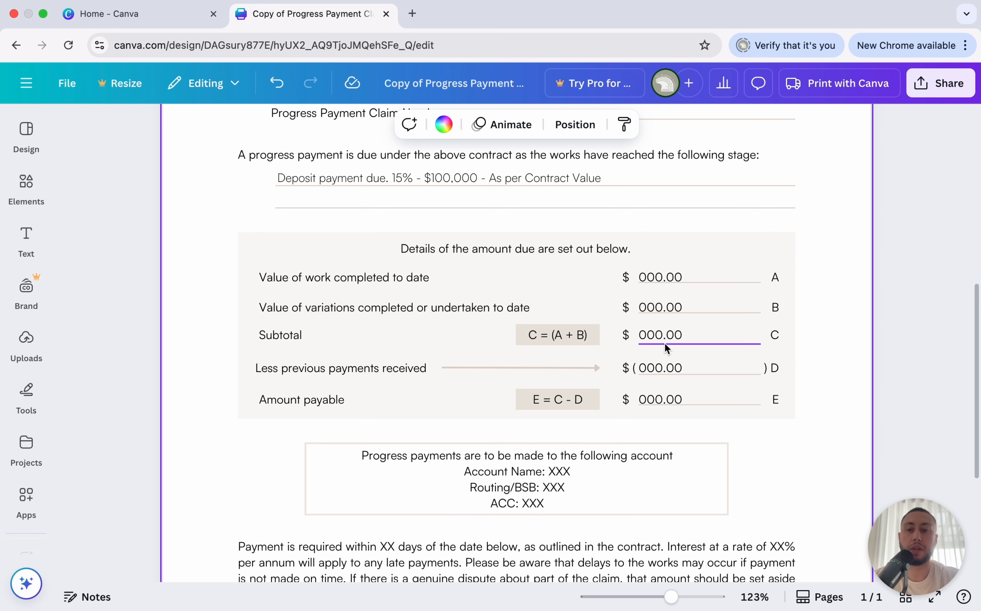
double_click(686, 400)
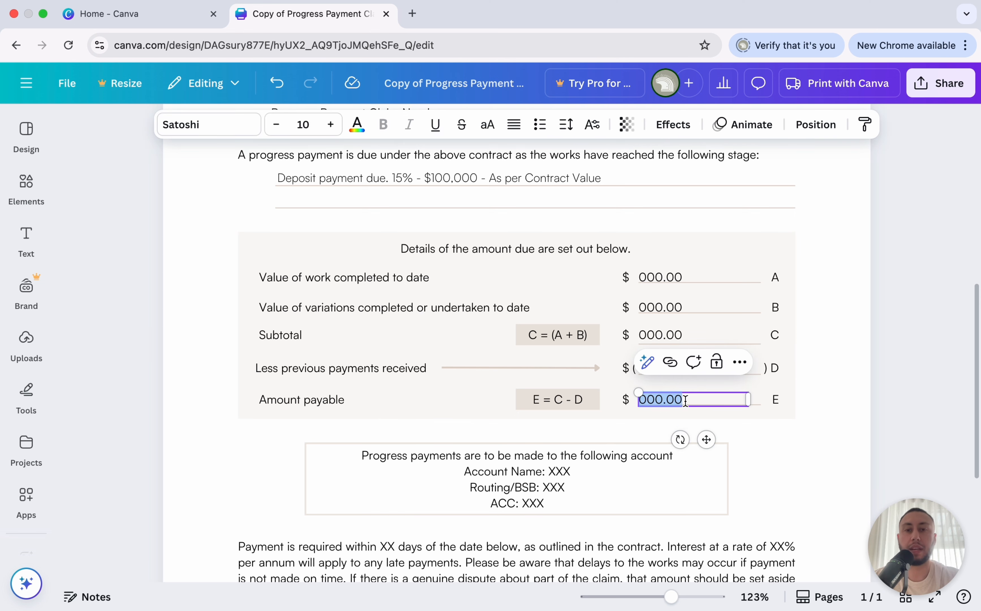
key("BackSpace")
type("100,")
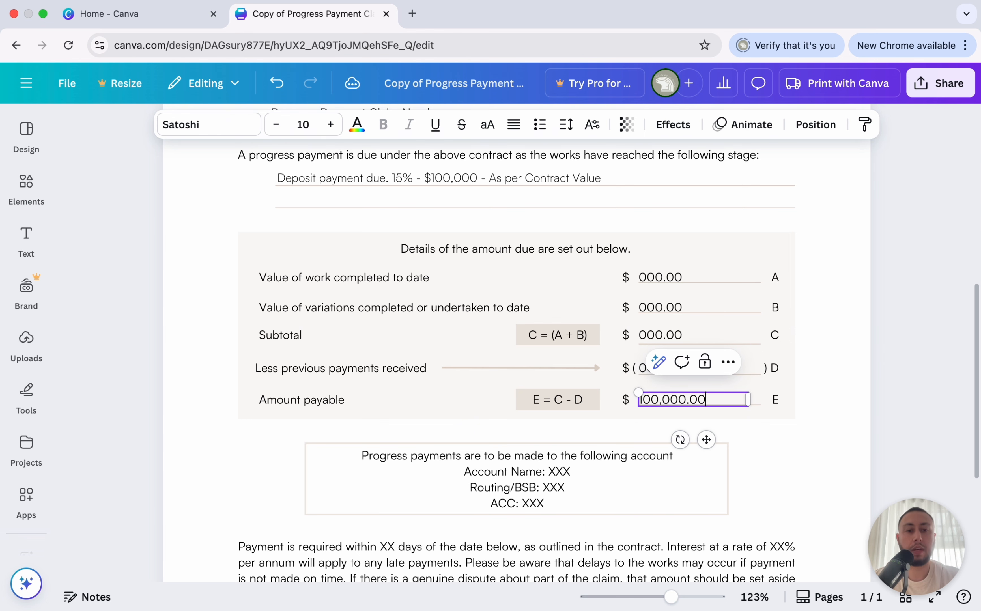
left_click(930, 354)
scroll(931, 355, "down", 3)
scroll(930, 355, "up", 4)
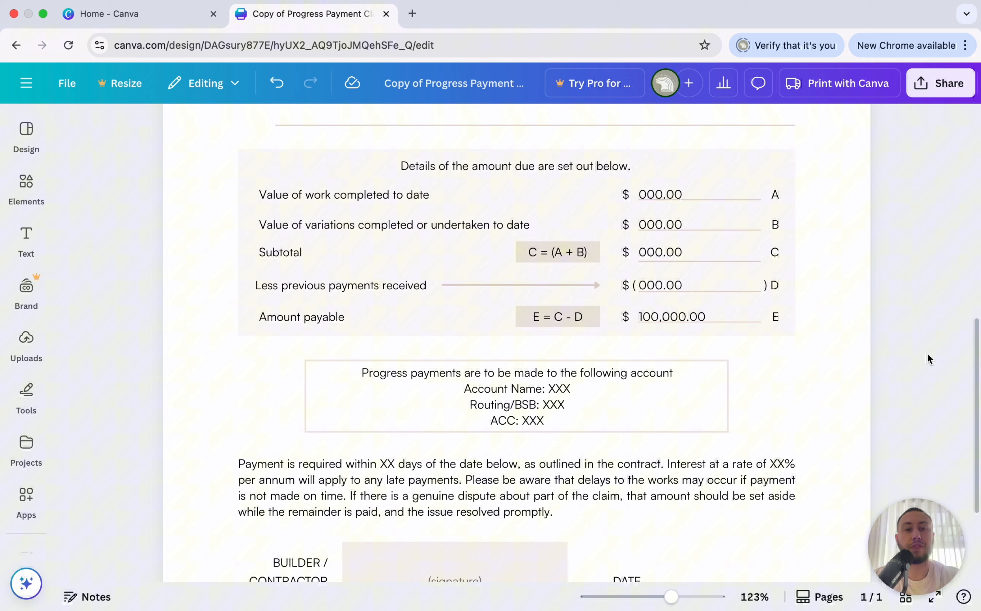
Set the Account Name in the payment details to 'The Designer Builder'.
scroll(928, 368, "down", 3)
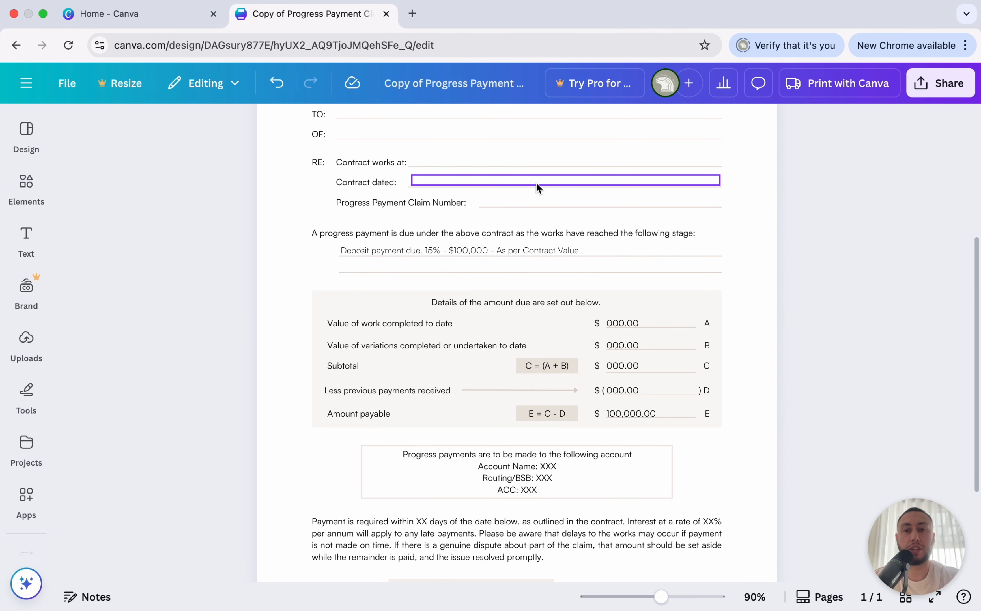
scroll(532, 430, "down", 1)
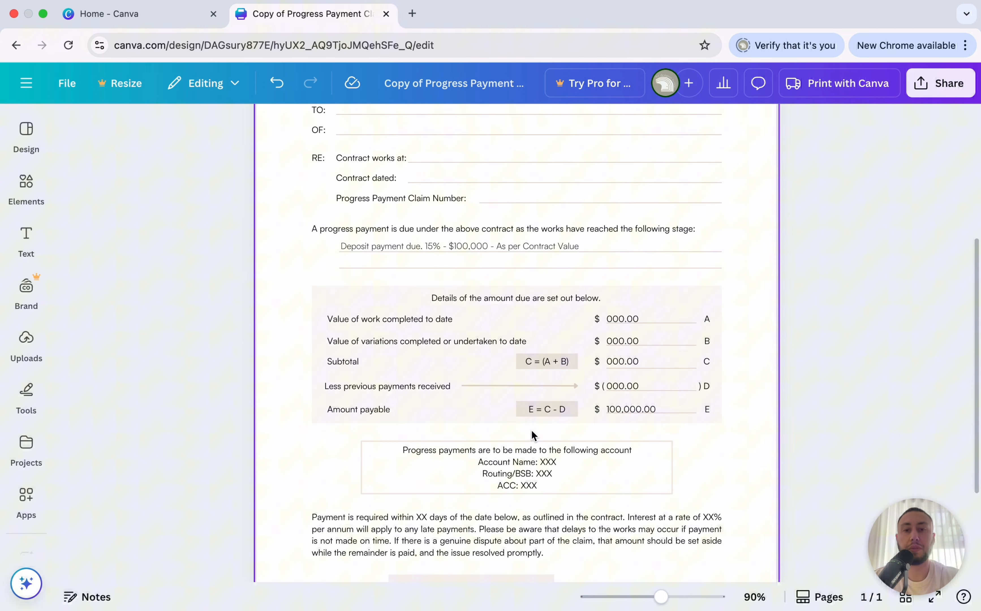
scroll(531, 429, "down", 2)
scroll(559, 316, "down", 3)
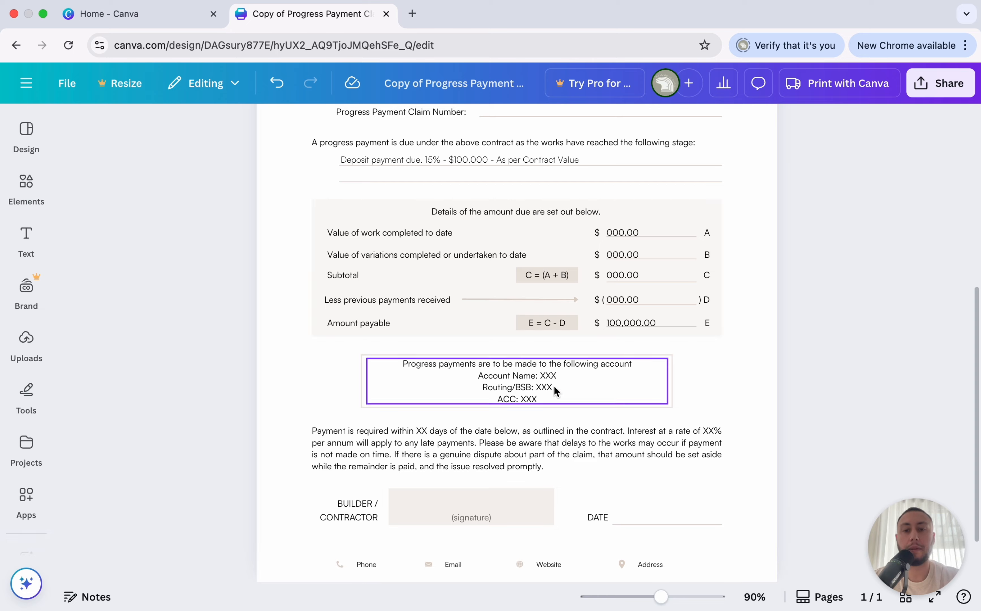
scroll(554, 390, "up", 5)
left_click(587, 381)
double_click(572, 367)
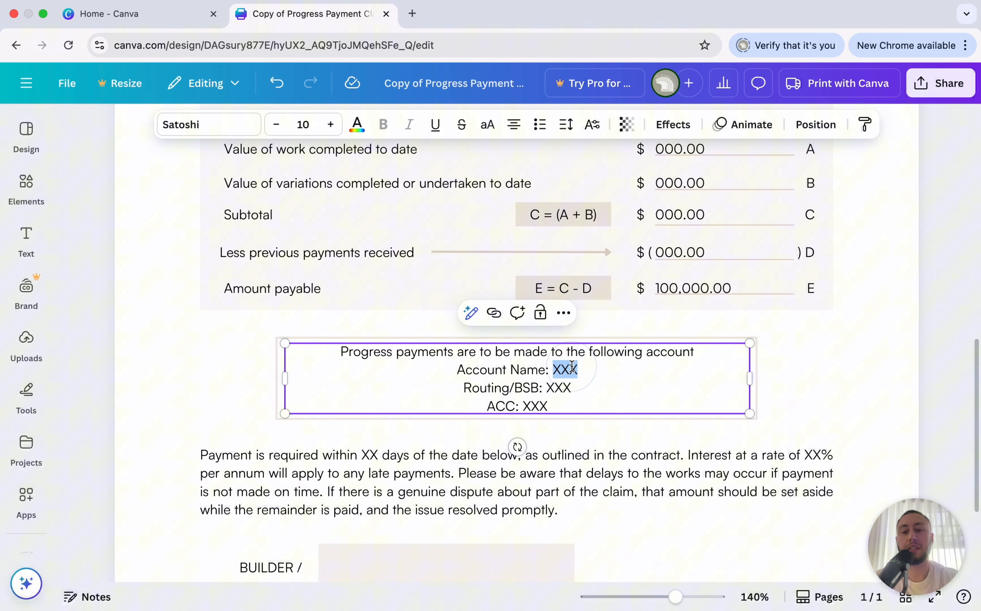
type("The Designer Bui")
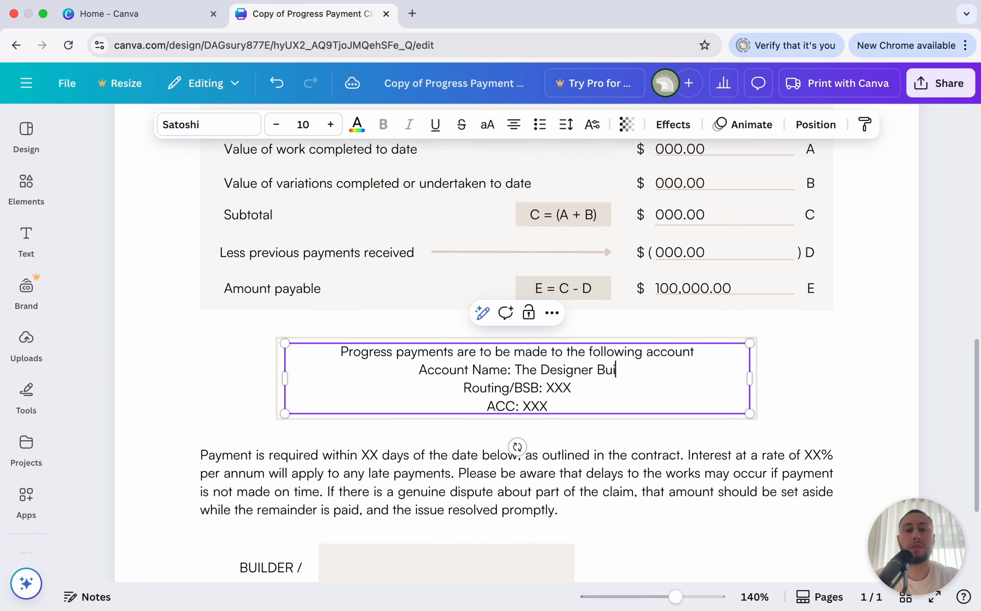
type("lder")
left_click(801, 355)
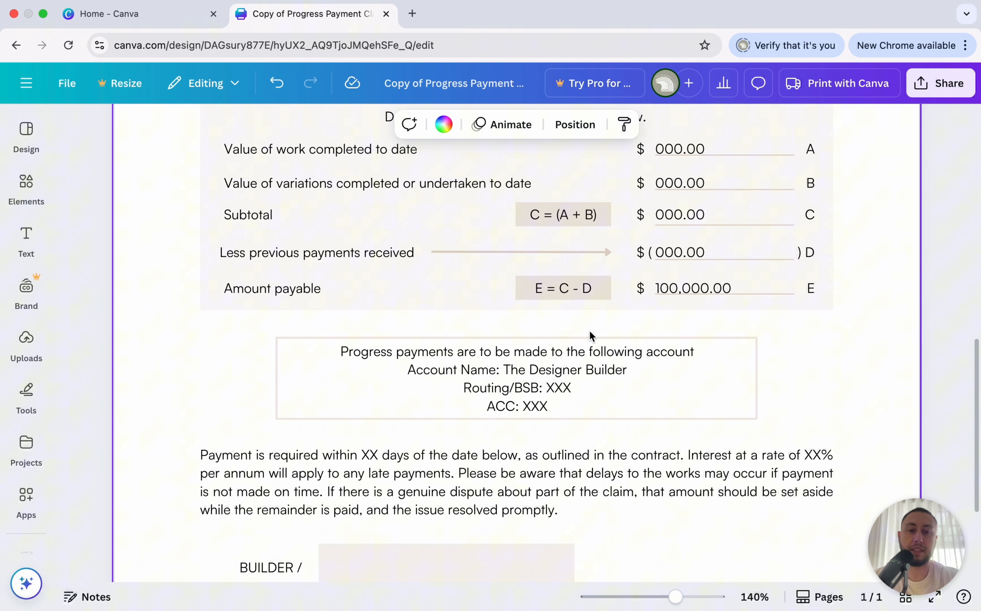
Enter the builder's name on the signature line and date it 1 June 2025.
scroll(590, 336, "down", 5)
scroll(525, 384, "down", 2)
left_click(453, 429)
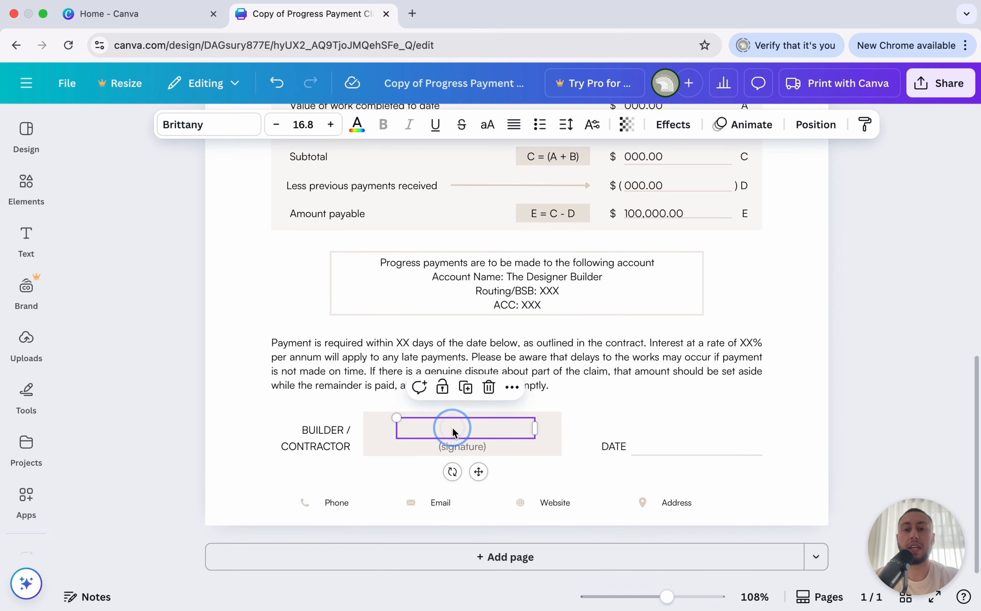
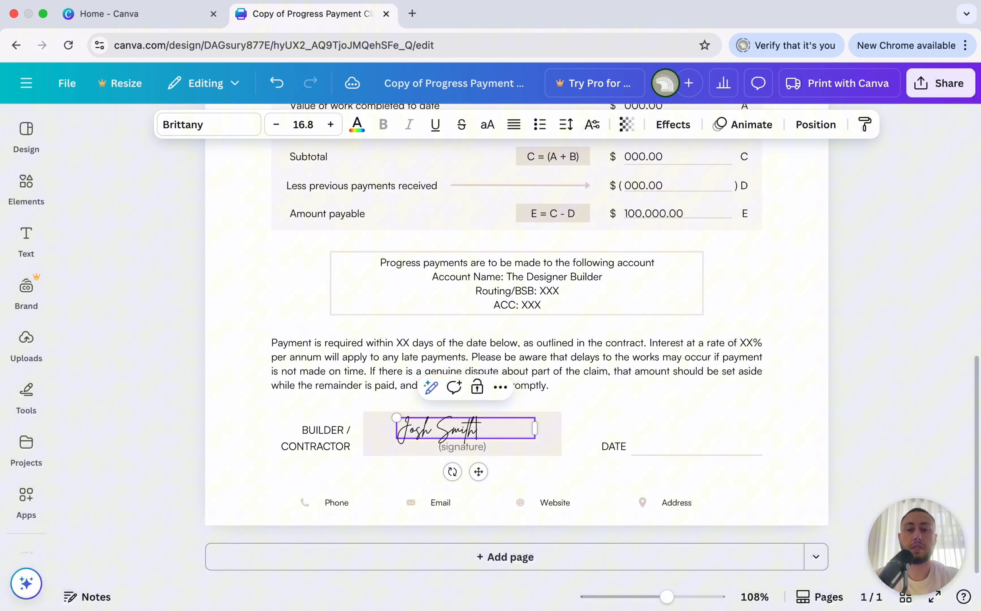
left_click(778, 414)
left_click(665, 448)
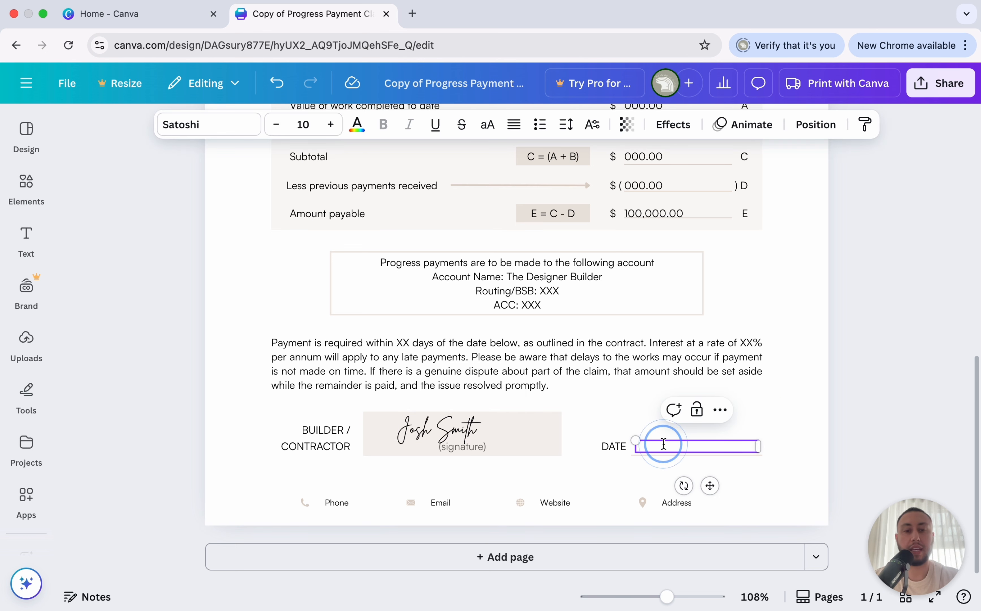
type("1 June 2025")
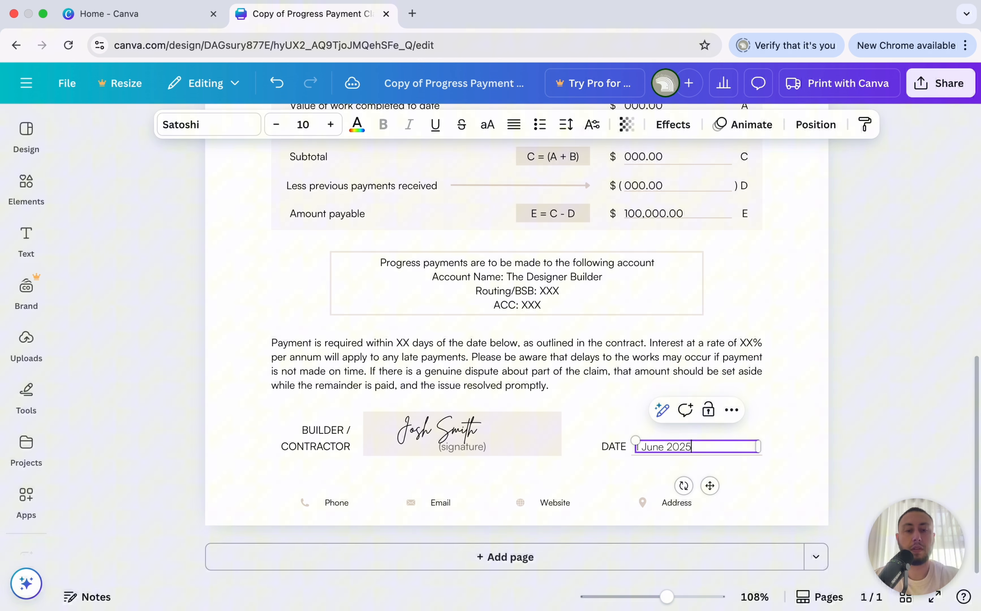
left_click(871, 388)
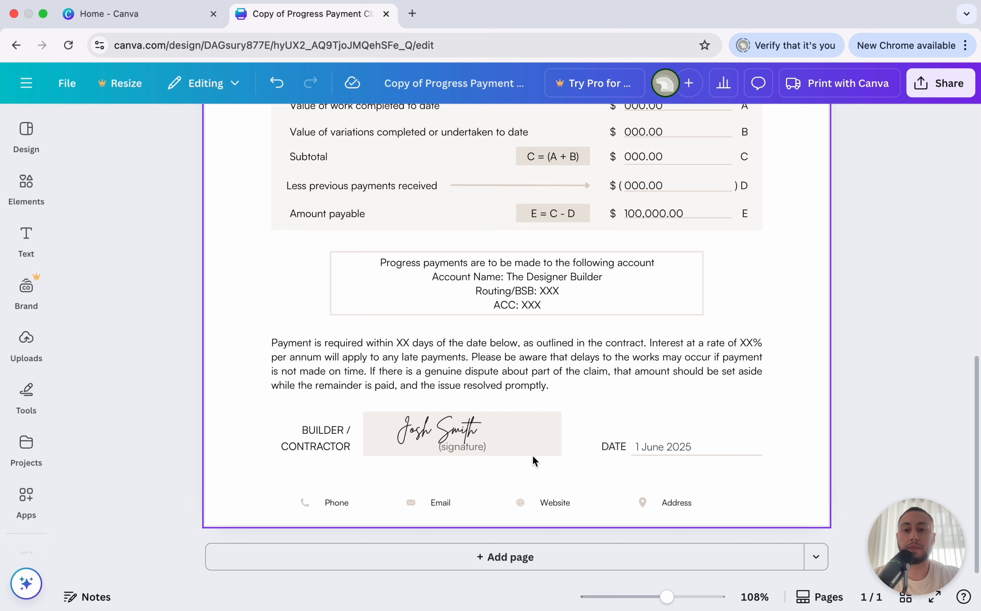
Enter the contact phone number in the footer's Phone field.
left_click(336, 514)
double_click(335, 505)
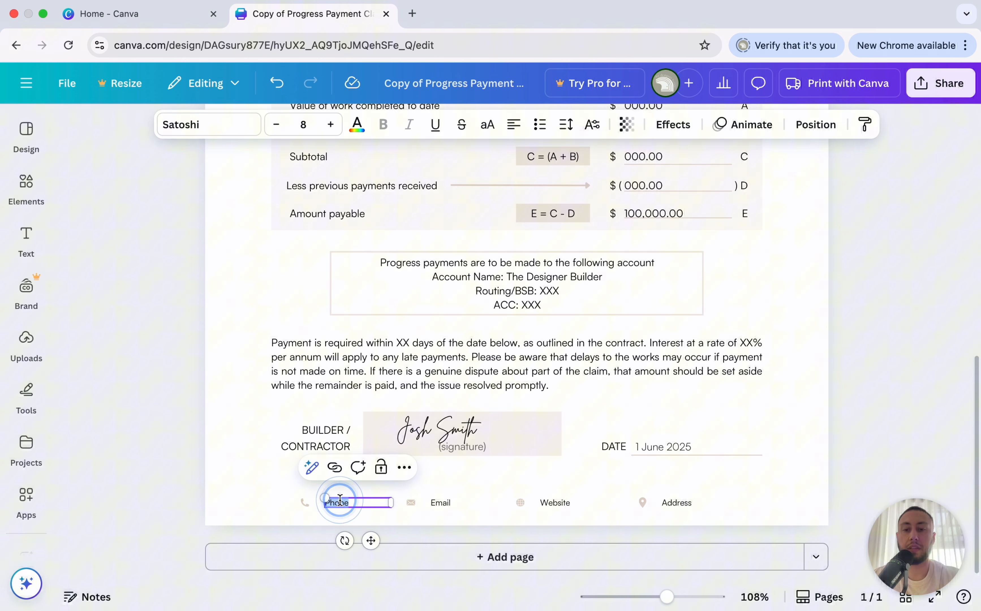
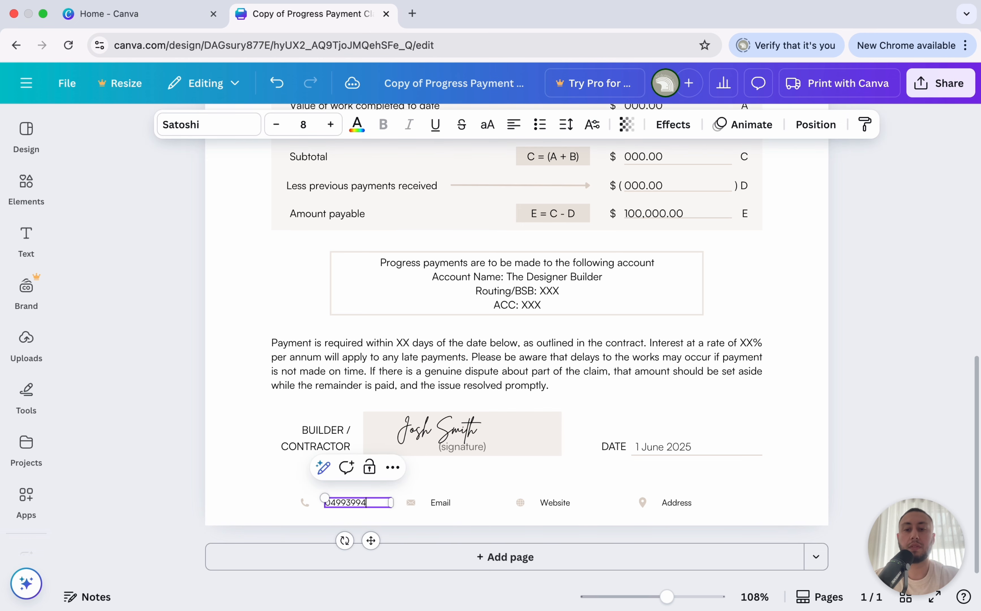
left_click(289, 506)
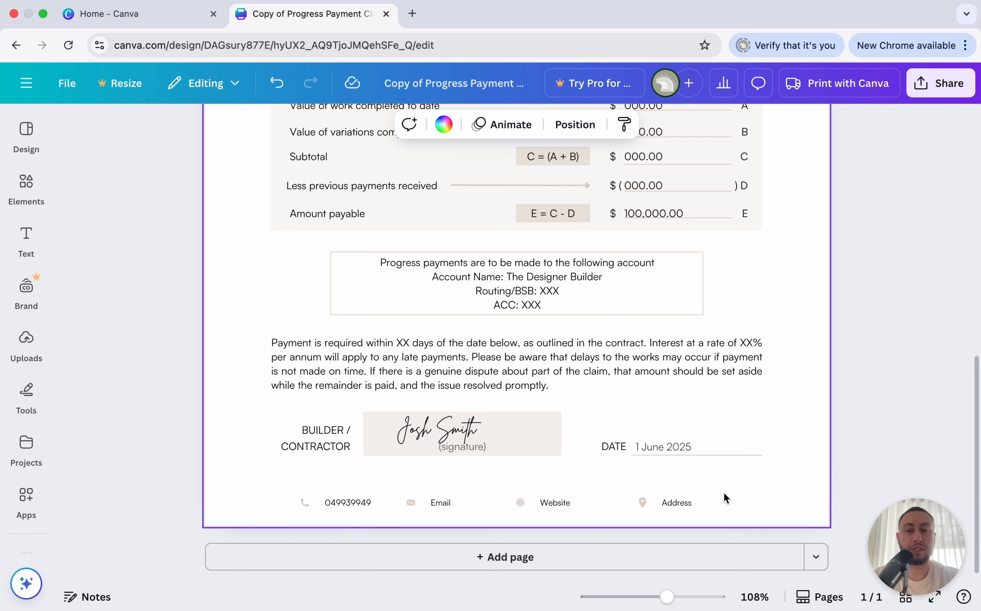
Fill in the Routing/BSB and ACC numbers in the payment account box.
scroll(791, 449, "down", 5)
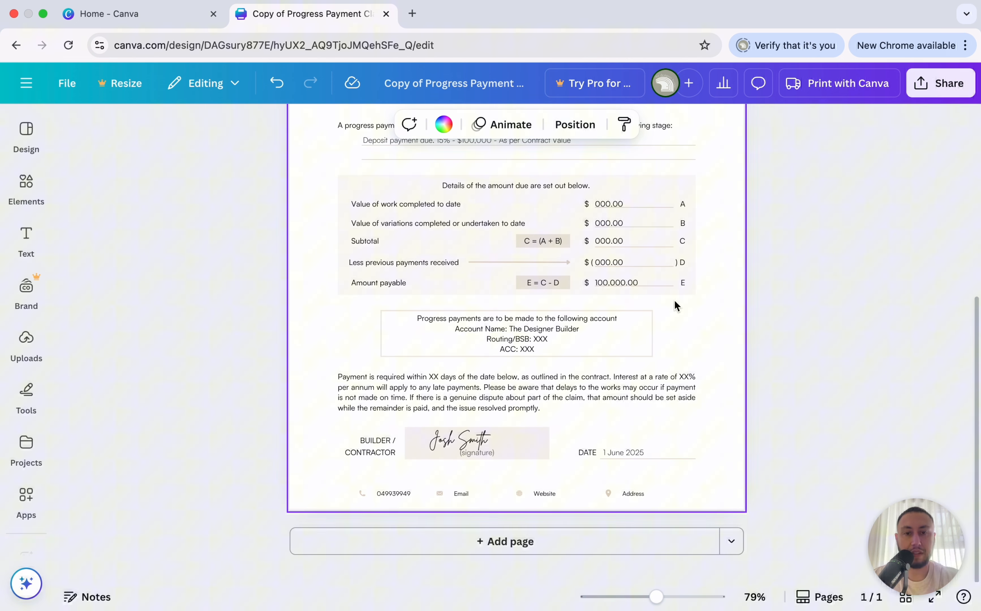
left_click(534, 329)
double_click(541, 339)
type("23232")
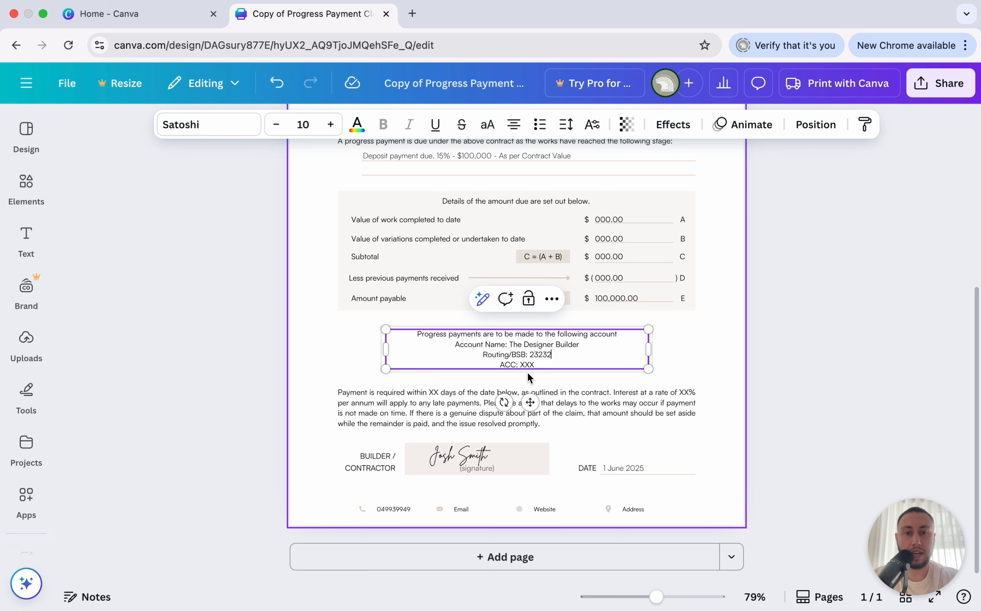
double_click(526, 365)
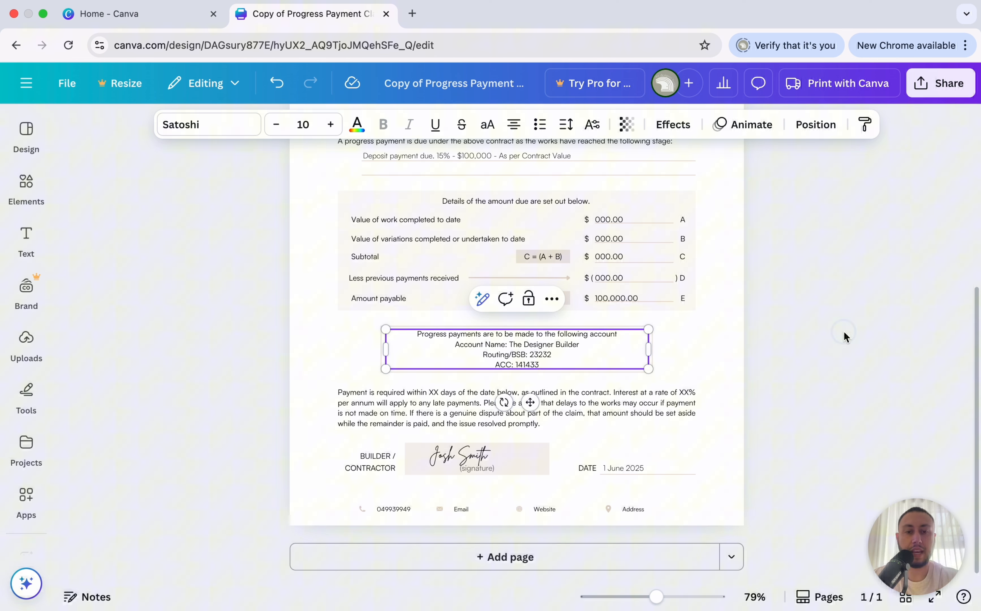
left_click(843, 336)
scroll(844, 331, "up", 5)
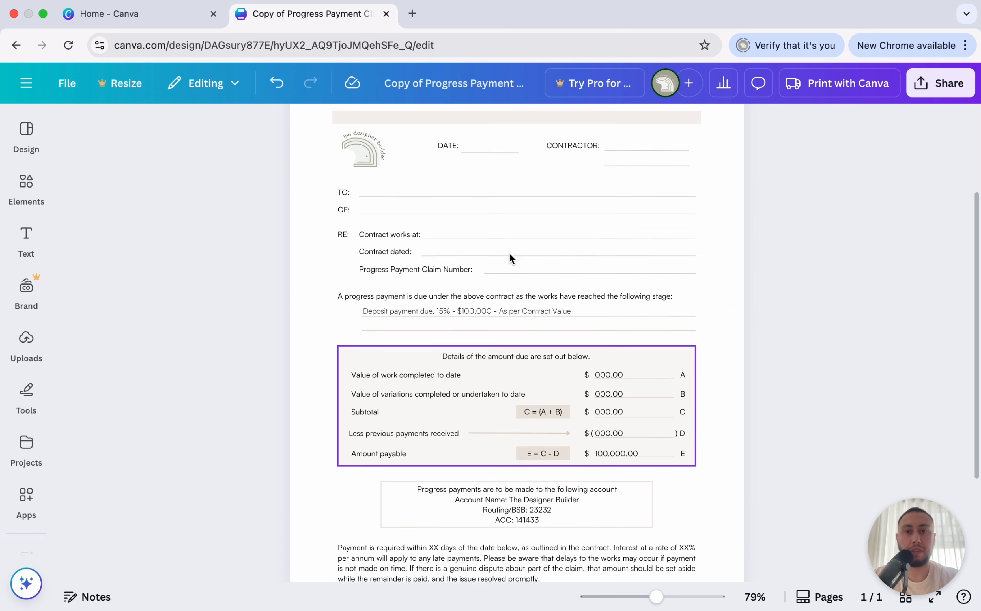
scroll(502, 226, "up", 3)
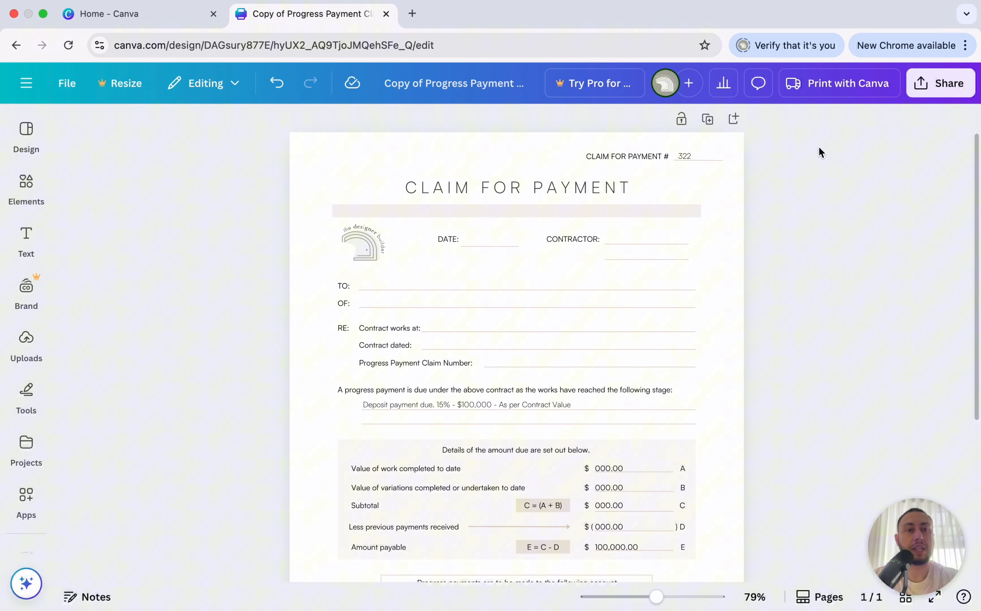
Download the claim form as a flattened PDF Standard file and open it.
left_click(946, 86)
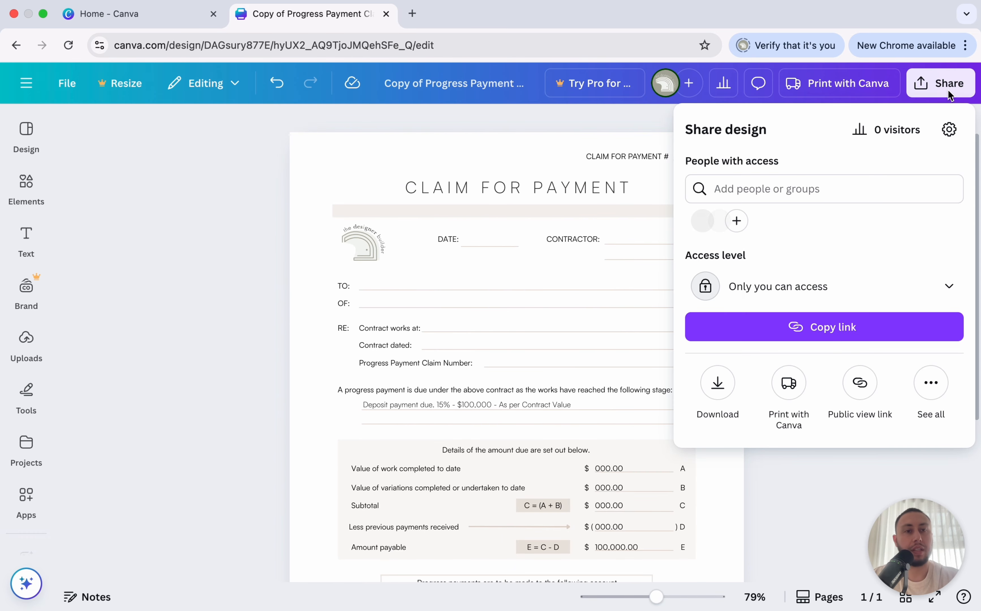
left_click(719, 382)
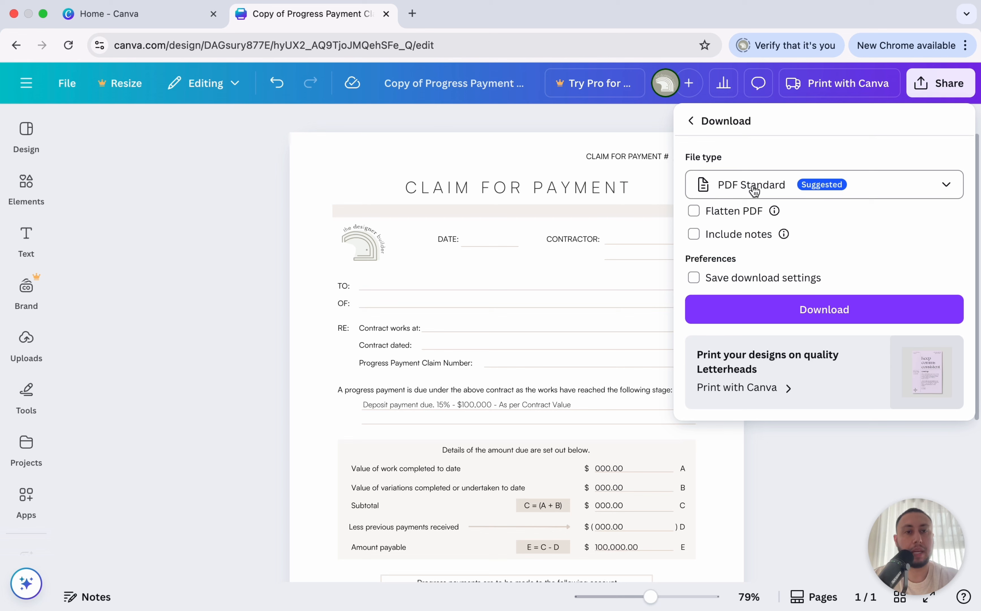
left_click(716, 212)
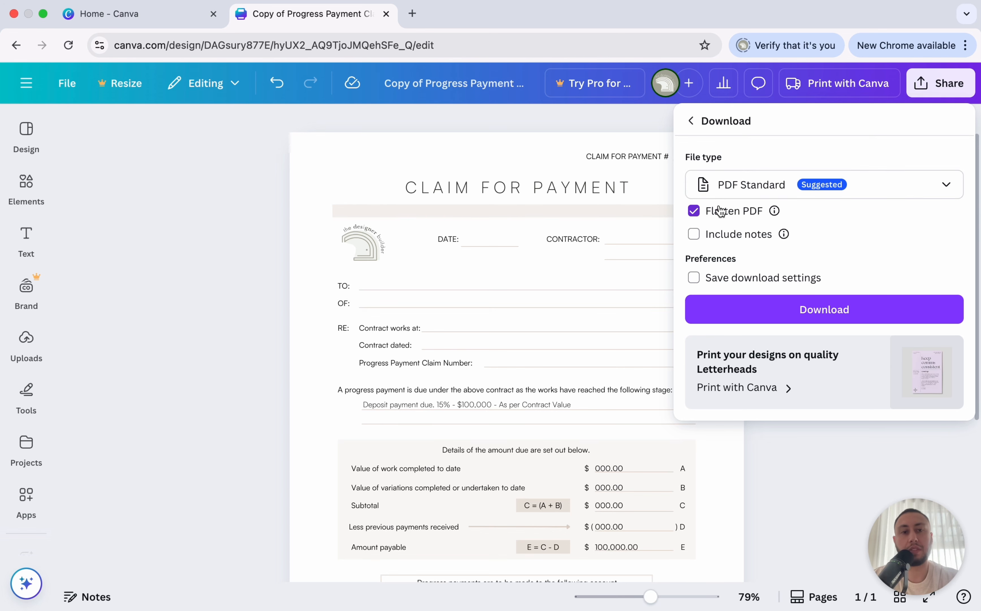
left_click(799, 309)
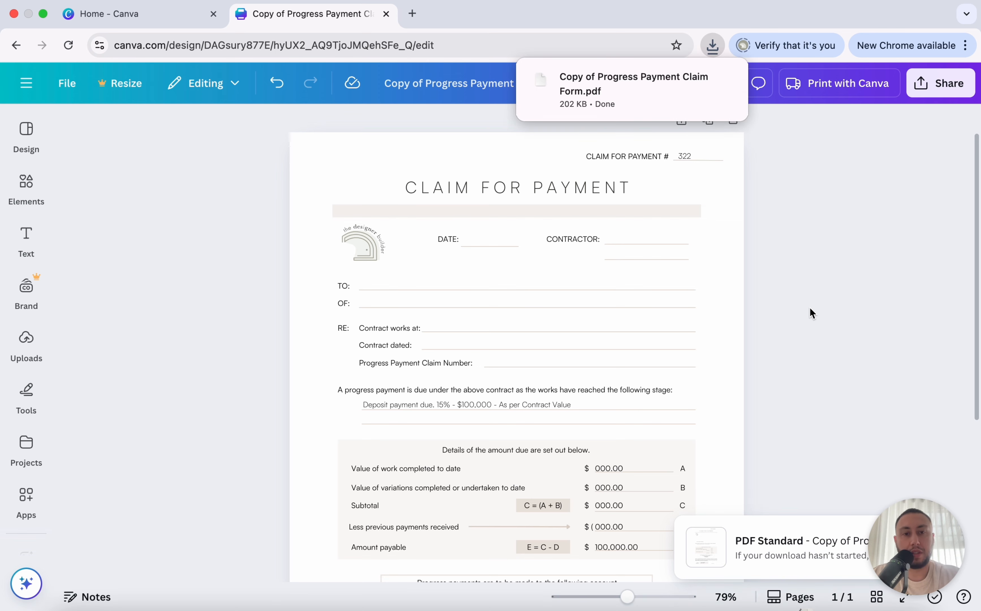
left_click(599, 91)
Check the downloaded claim form PDF and its download entry, then return to the Canva tab.
scroll(478, 244, "down", 4)
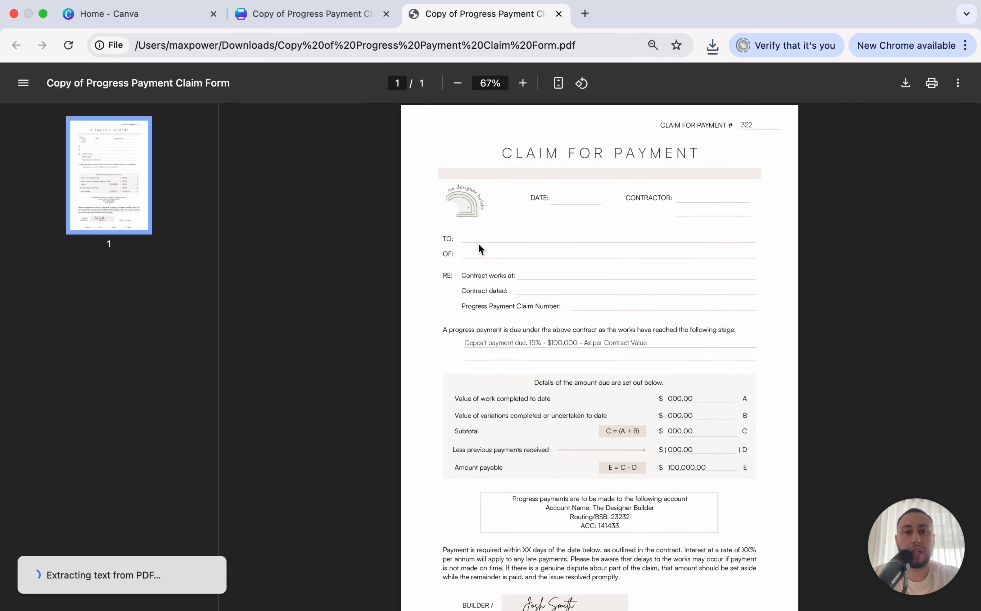
scroll(658, 263, "up", 2)
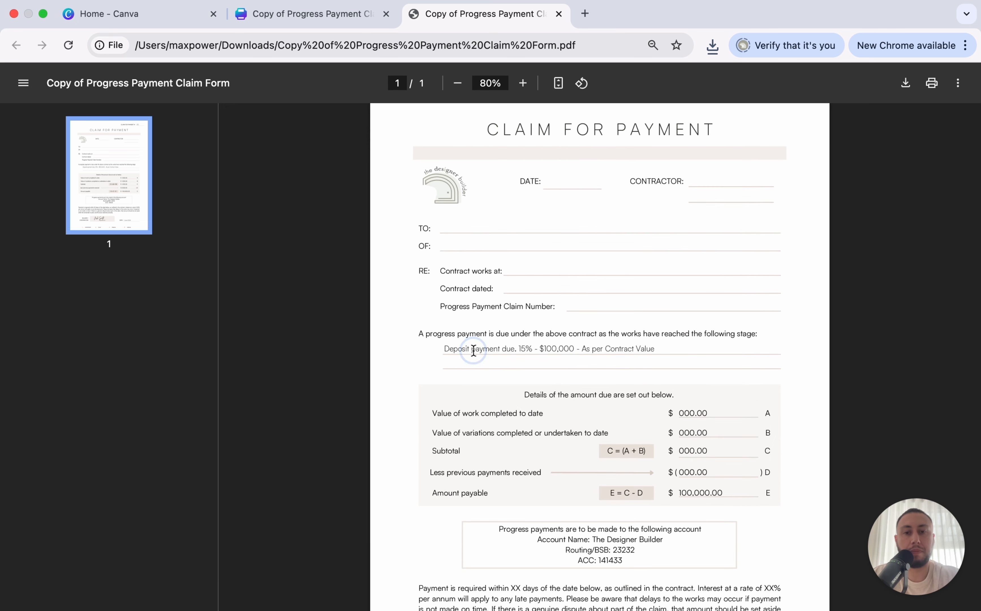
left_click_drag(472, 349, 556, 347)
scroll(497, 337, "down", 5)
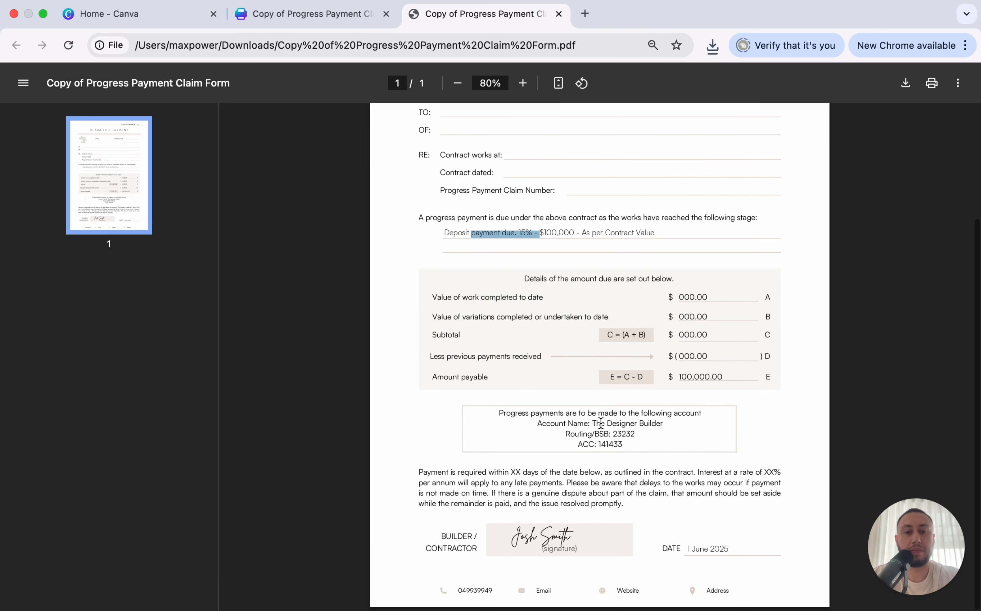
scroll(639, 395, "up", 5)
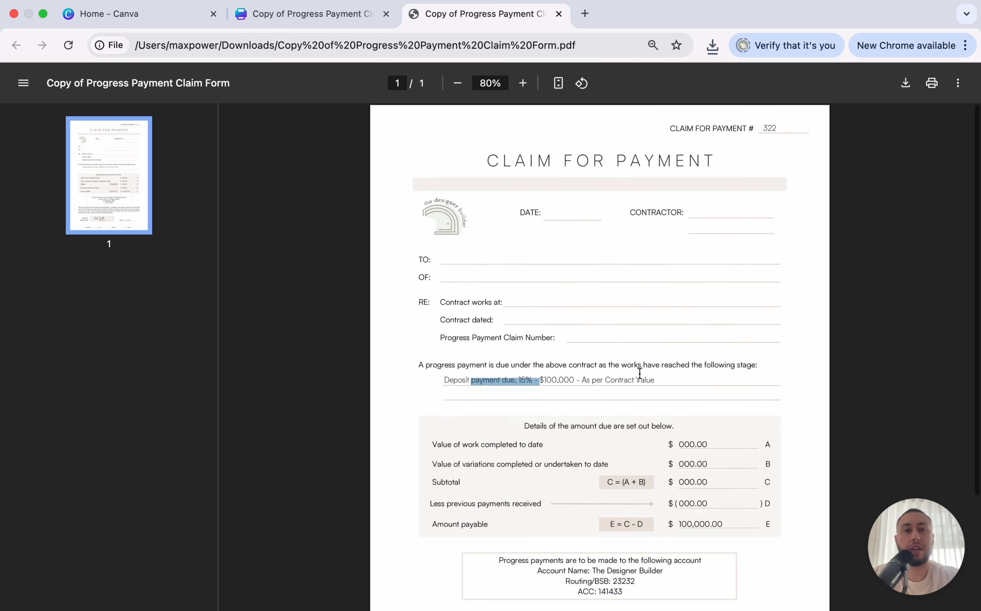
left_click(708, 250)
left_click(716, 42)
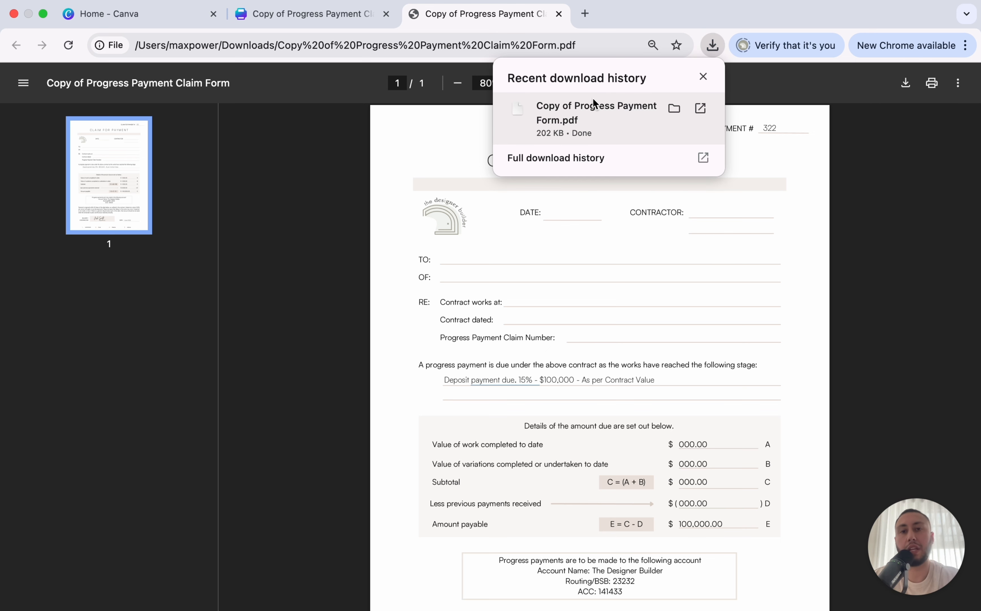
left_click(318, 20)
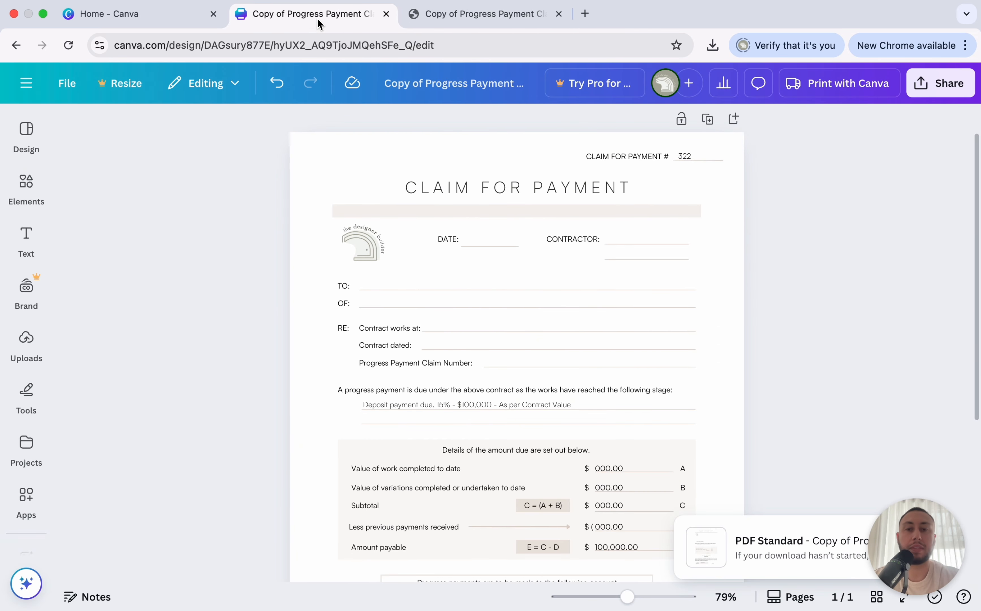
Close the Canva editor and PDF tabs and switch to the Acrobat downloadables page.
scroll(838, 265, "down", 2)
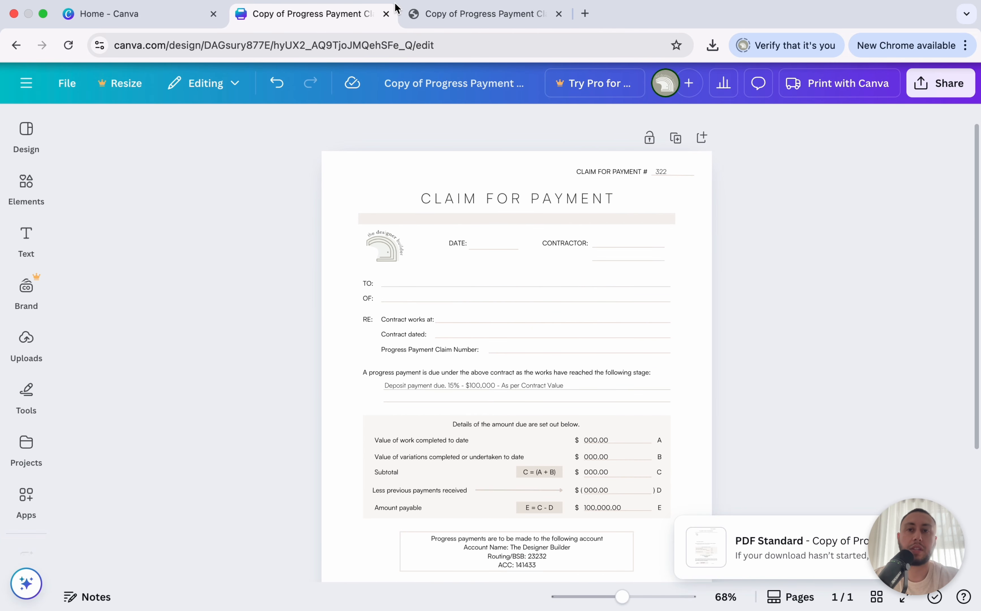
left_click(386, 15)
left_click(386, 15)
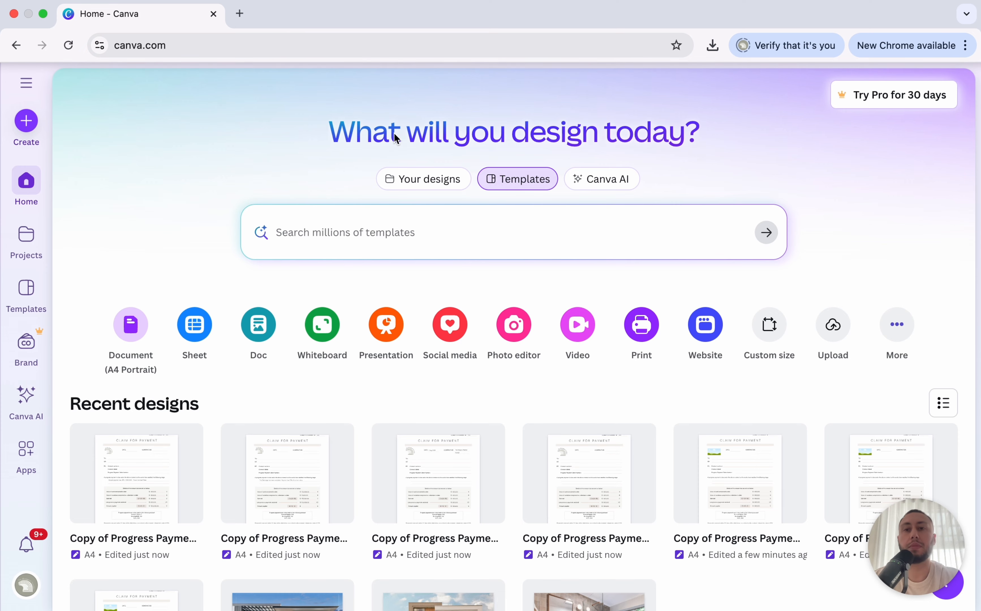
key("ctrl+Left")
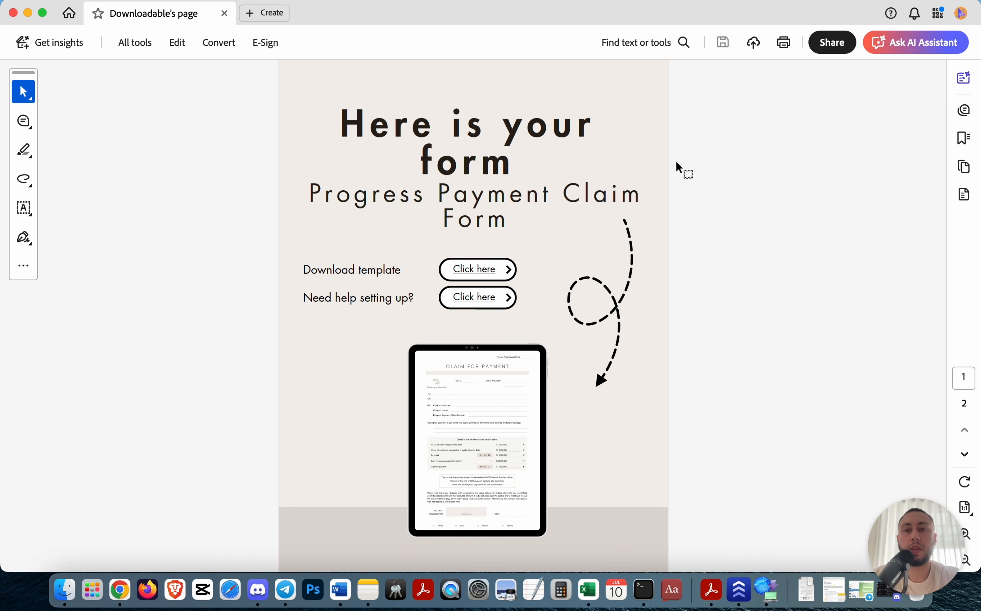
Follow the Preliminary Agreement Form's Download template link on page 2.
scroll(676, 163, "down", 5)
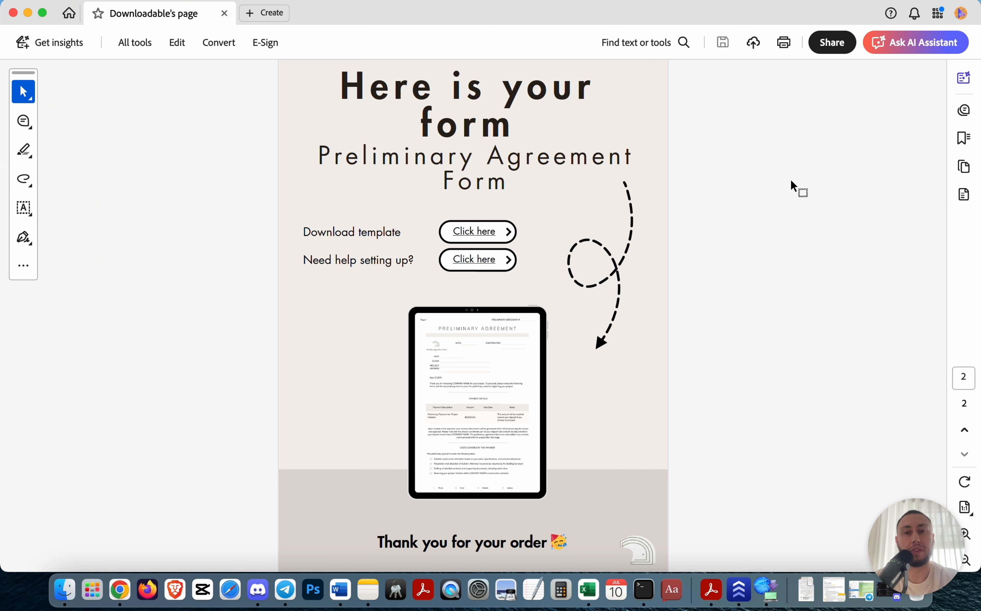
left_click(461, 234)
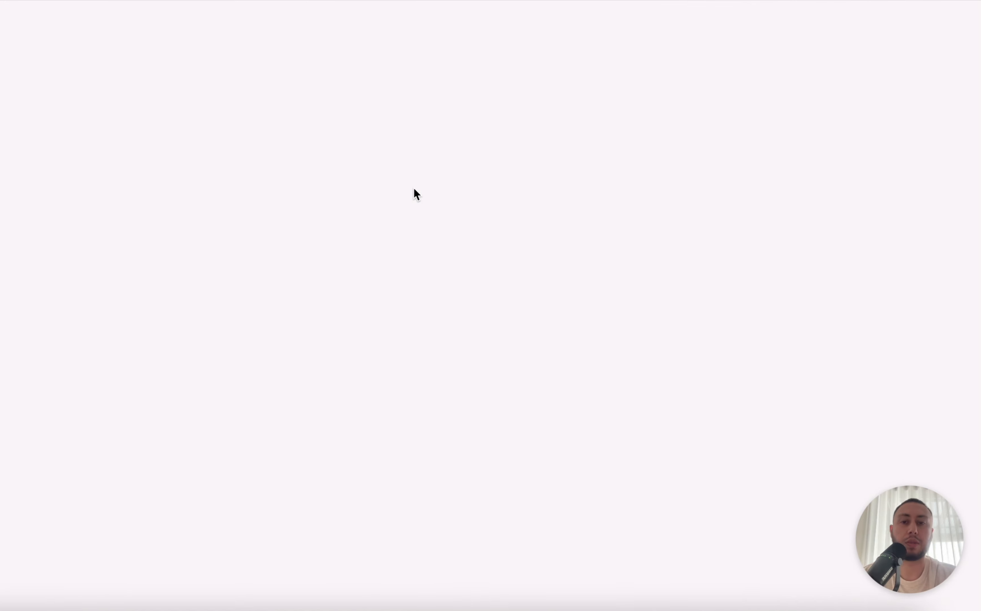
Open the Preliminary Agreement template as an editable copy in the Canva editor.
scroll(450, 275, "down", 3)
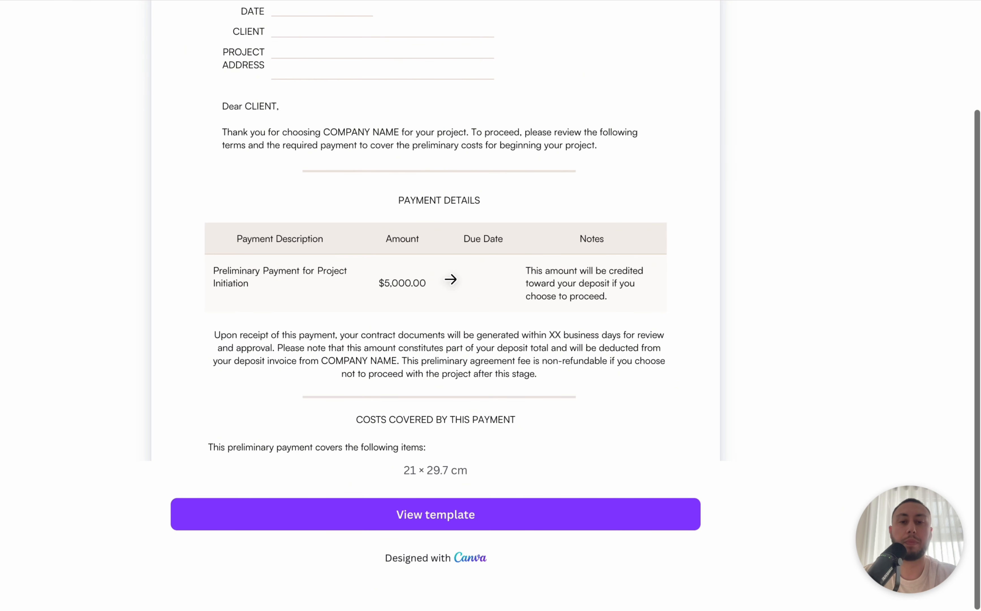
left_click(469, 516)
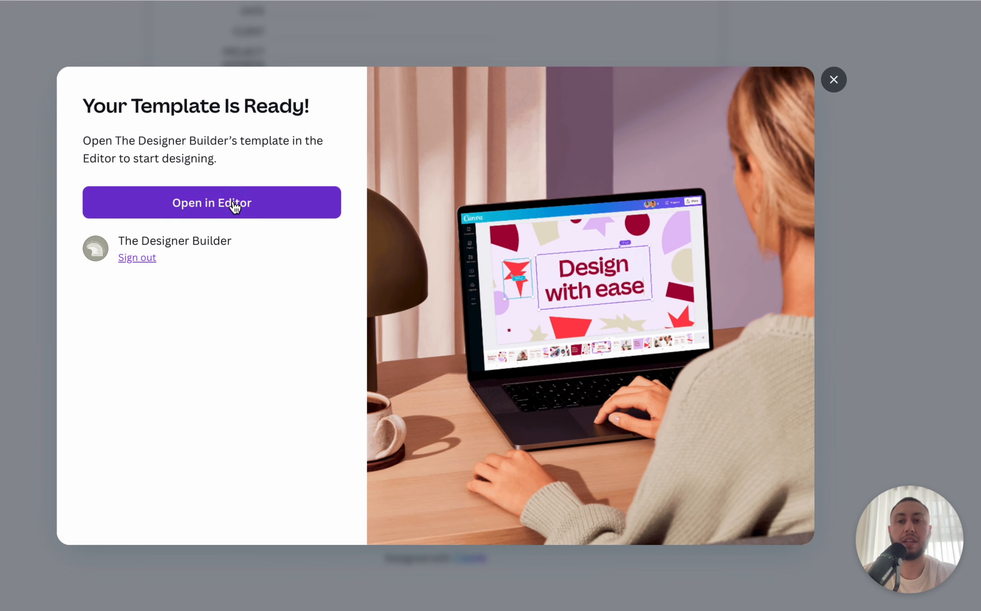
left_click(231, 204)
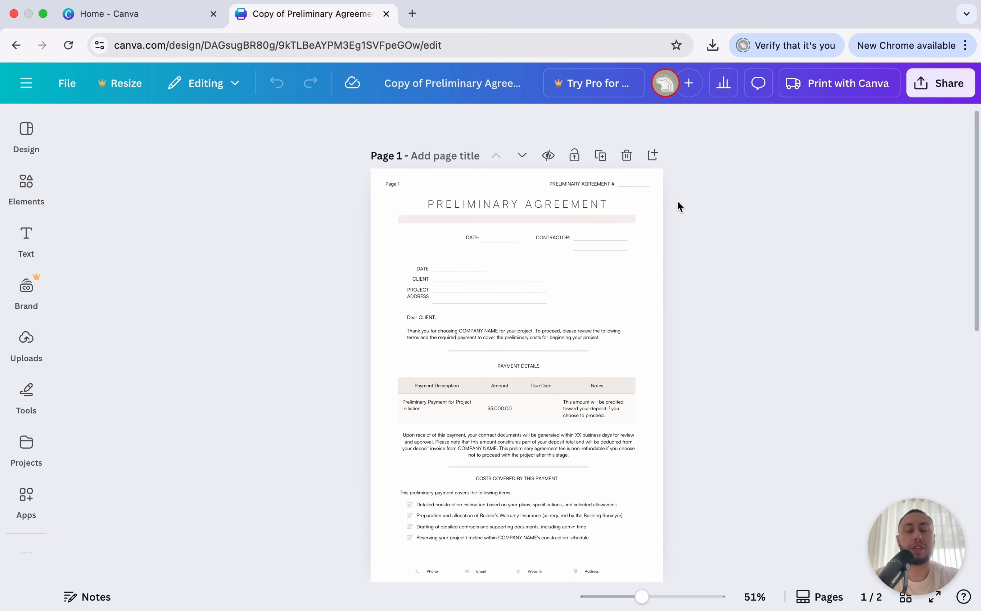
scroll(679, 202, "up", 3)
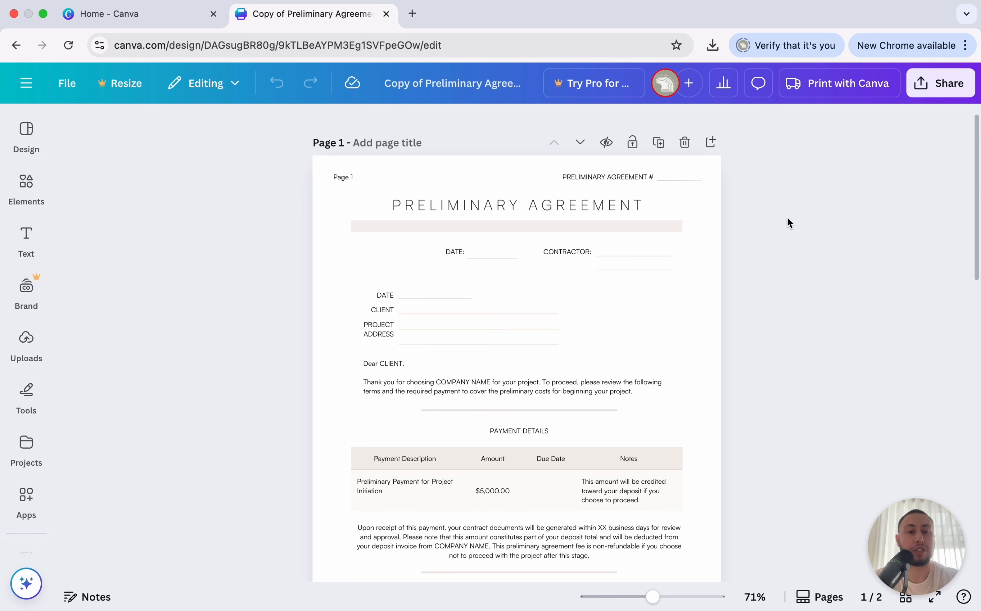
scroll(787, 193, "up", 5)
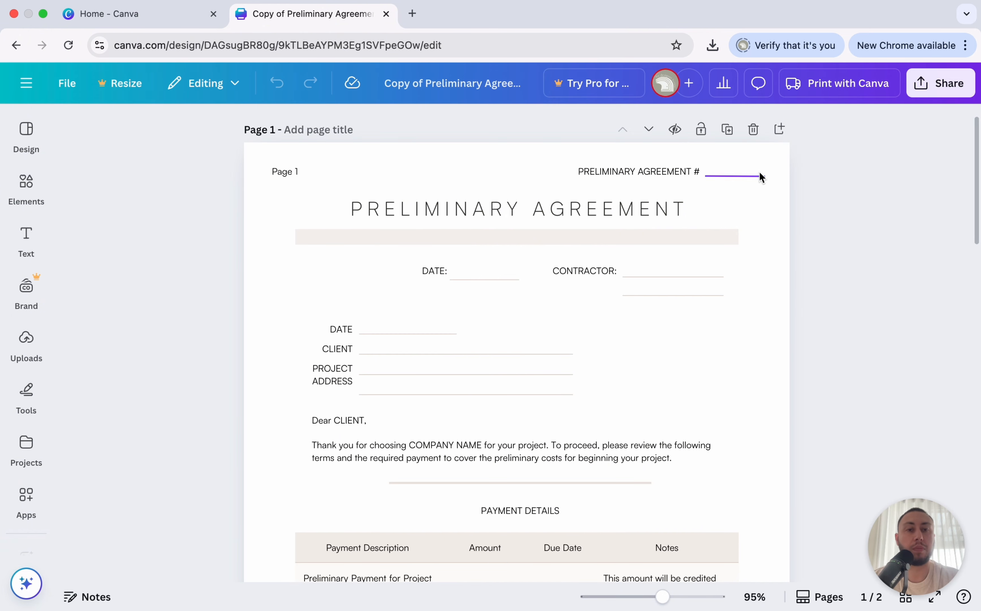
Set the agreement number field to 13131.
left_click(747, 171)
left_click(747, 170)
type("13131")
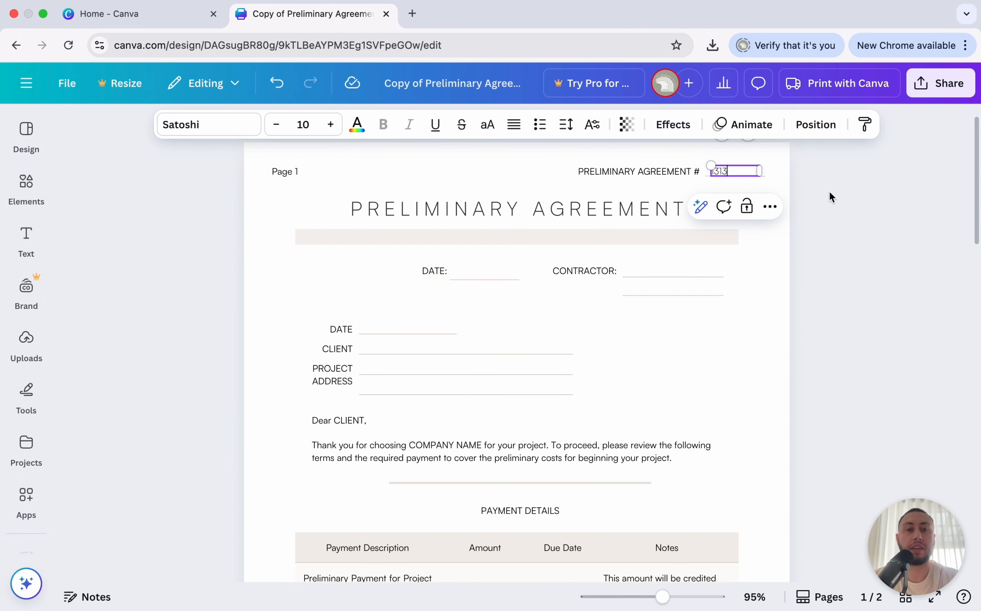
left_click(843, 200)
Change the payment table amount from $5,000.00 to $1,000.00.
scroll(695, 151, "down", 3)
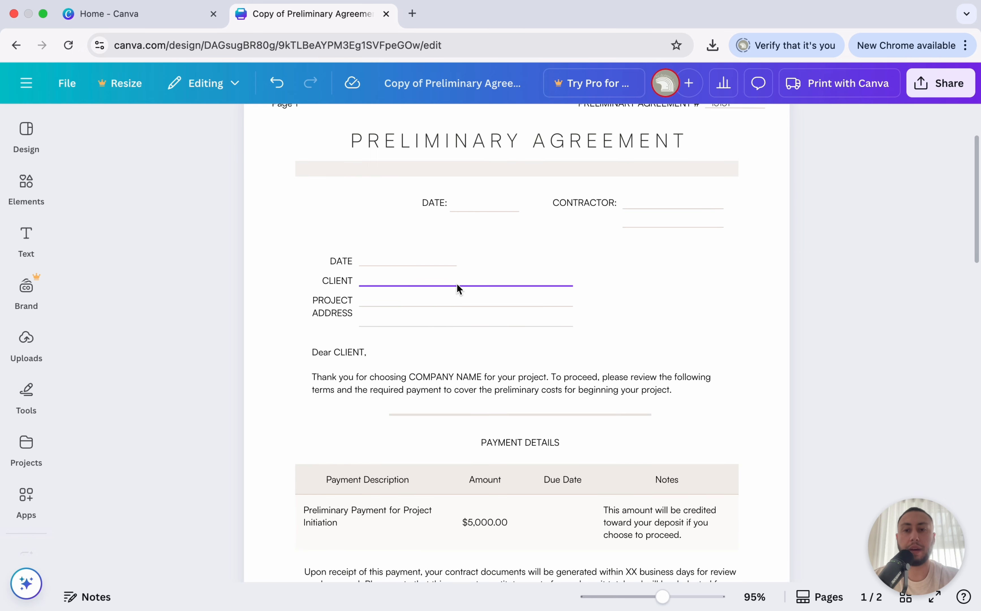
scroll(348, 232, "down", 2)
scroll(350, 288, "down", 3)
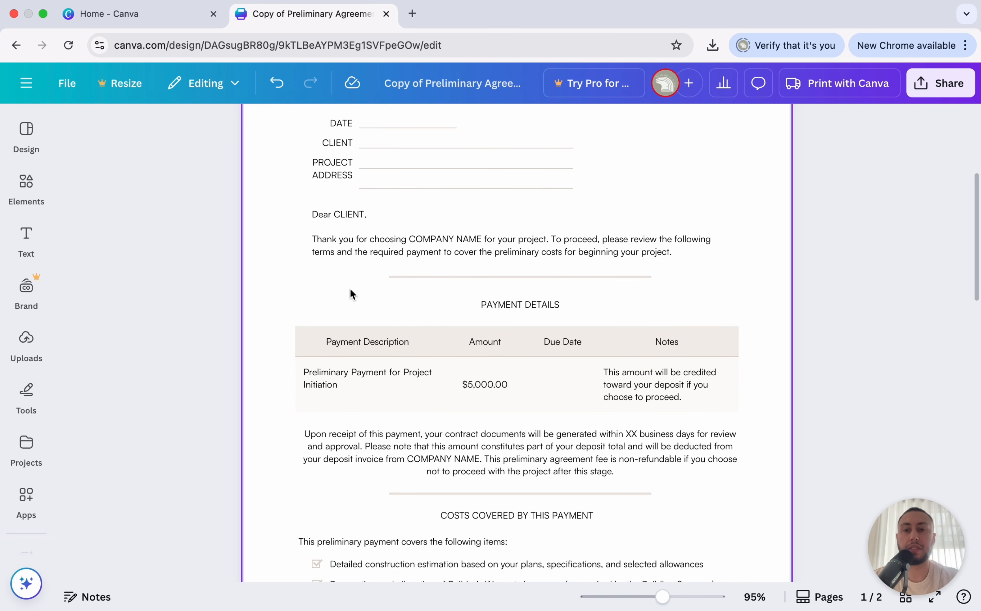
scroll(483, 386, "down", 2)
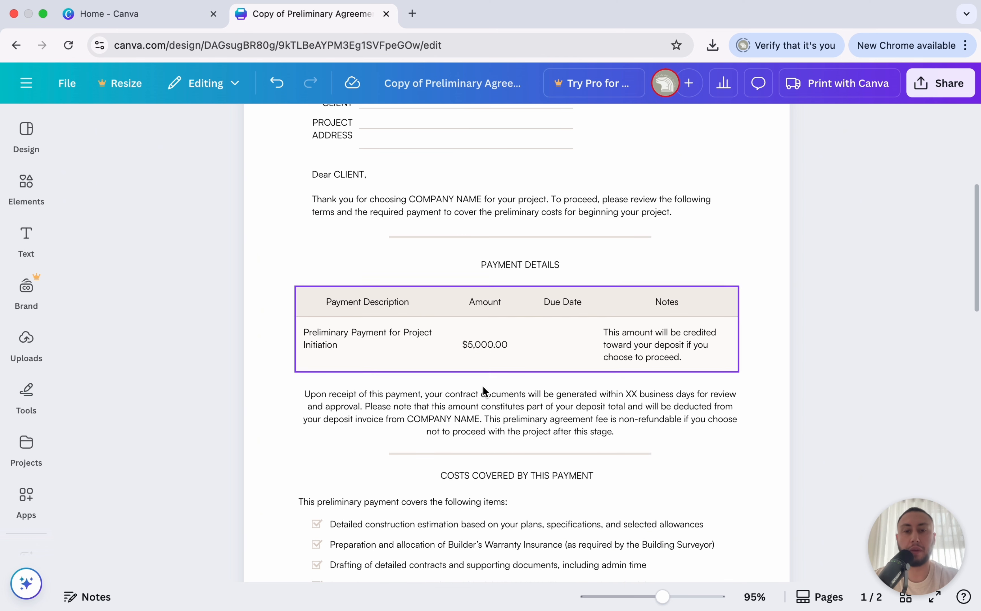
double_click(494, 345)
type("$1,000.00")
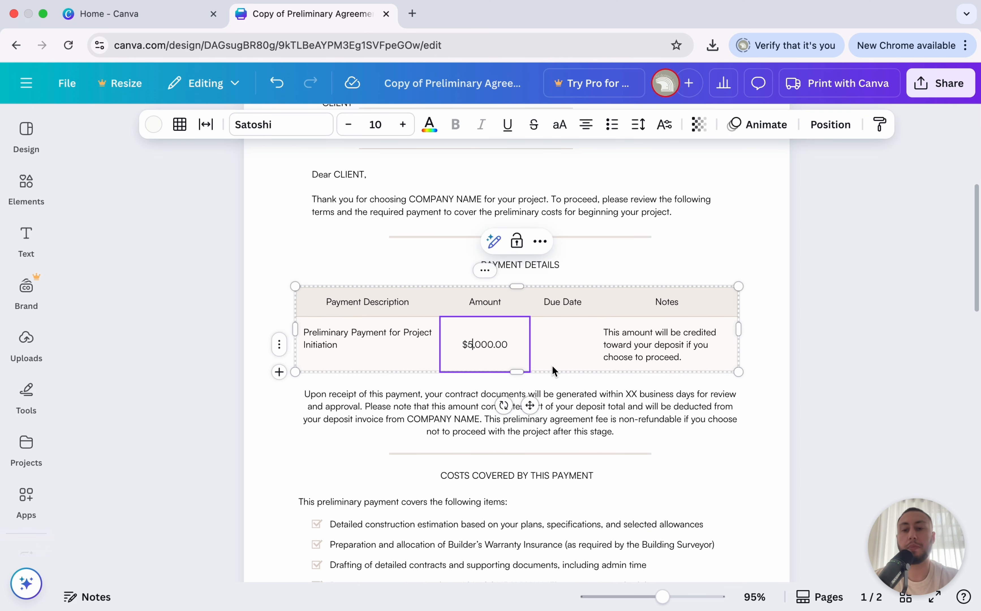
left_click(153, 345)
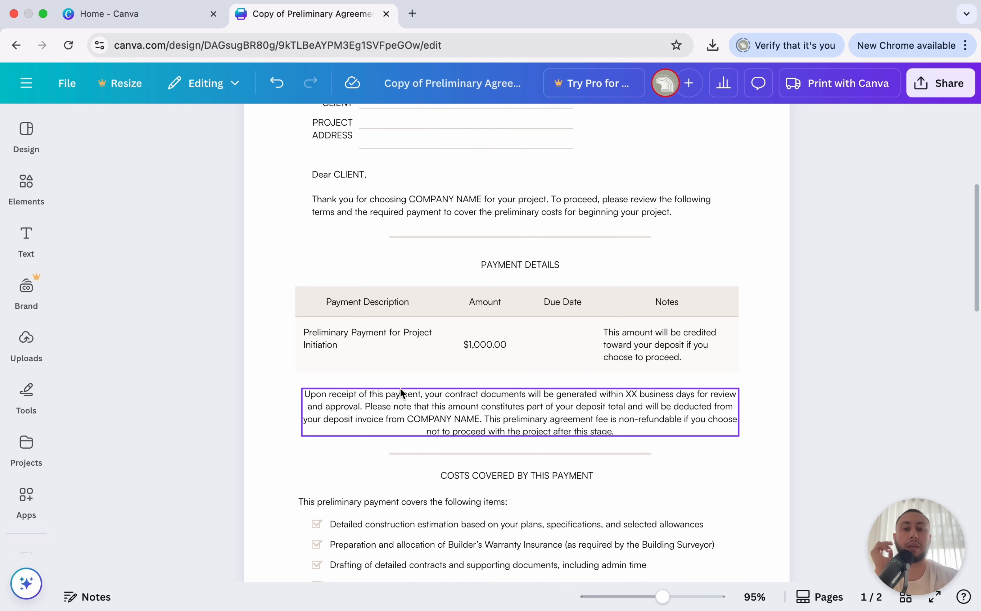
Replace COMPANY NAME's in the last checklist item with The Designer Builders.
scroll(471, 338, "down", 5)
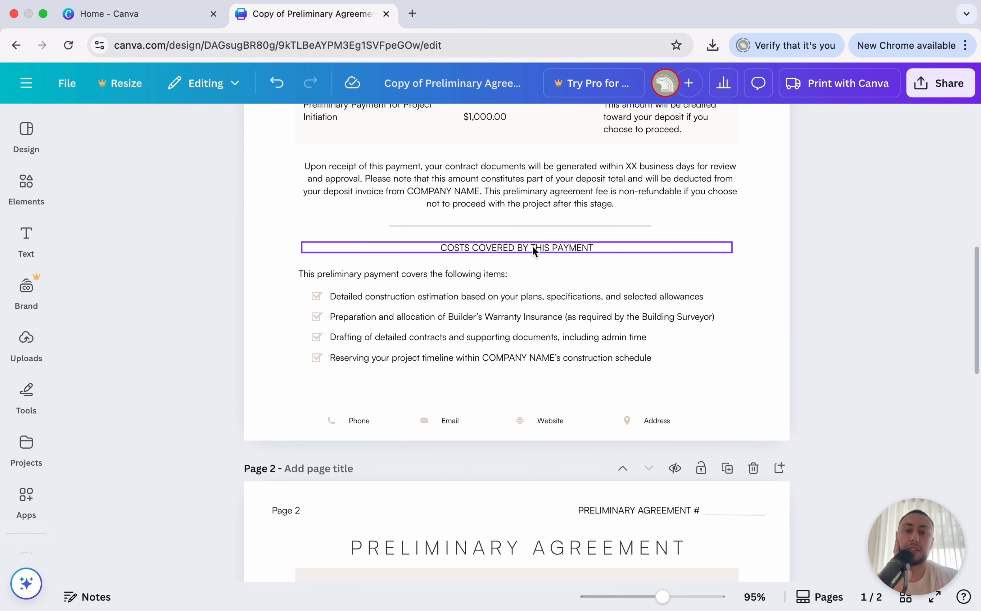
scroll(496, 376, "up", 3)
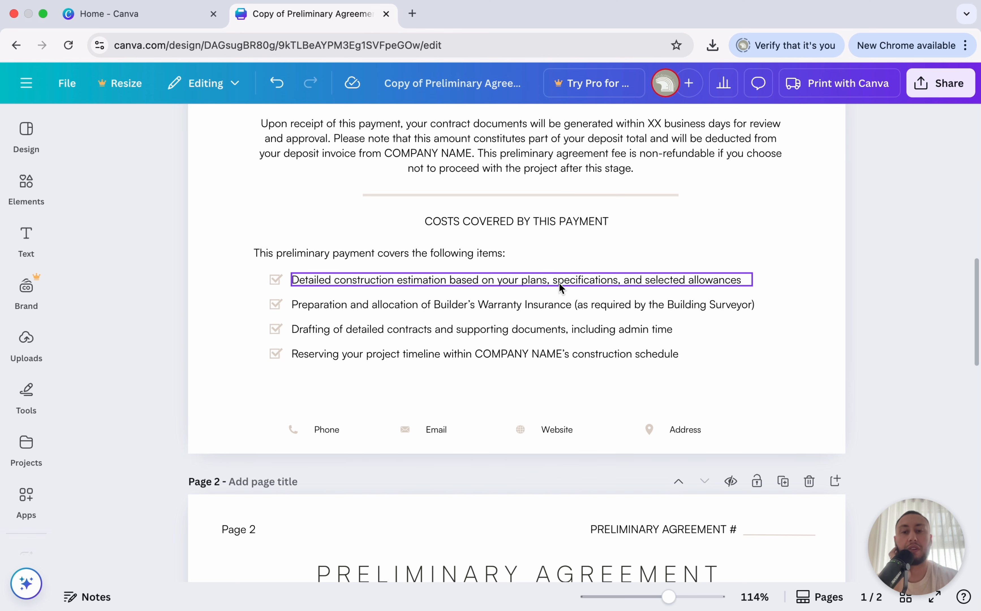
scroll(557, 283, "down", 3)
left_click(448, 280)
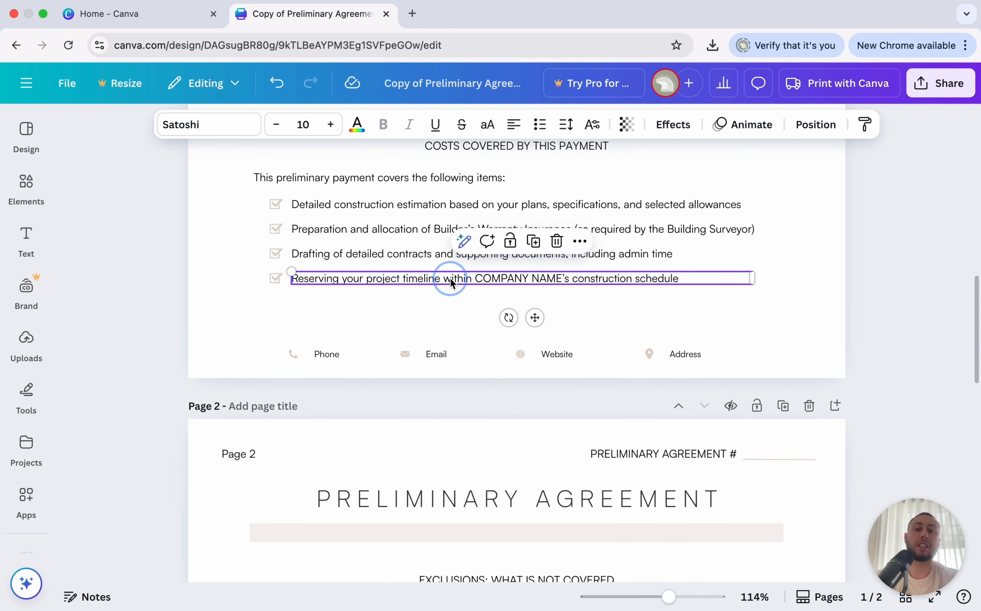
double_click(517, 279)
left_click_drag(570, 278, 478, 276)
type("The Designer Bui")
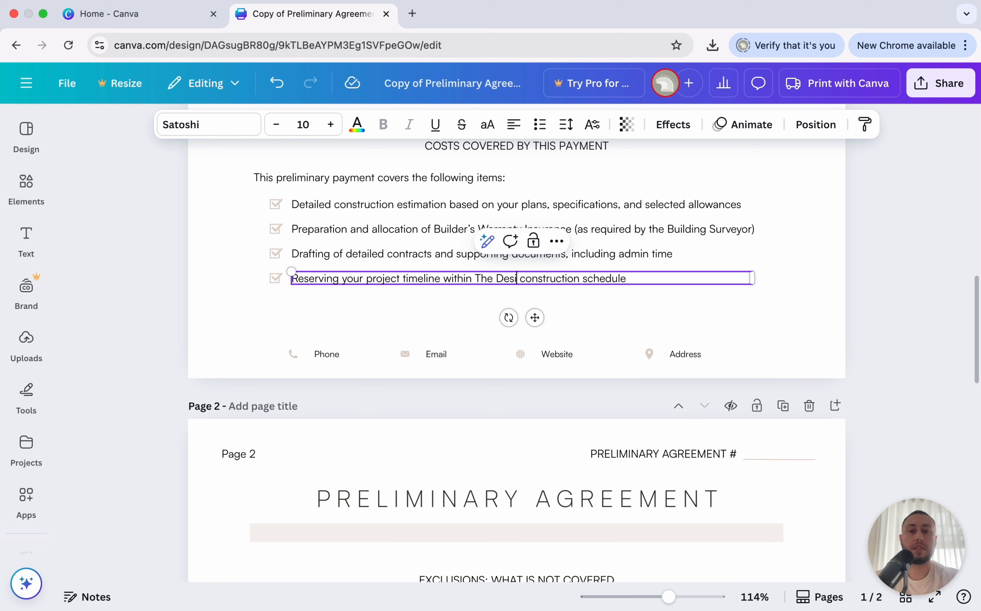
type("lders")
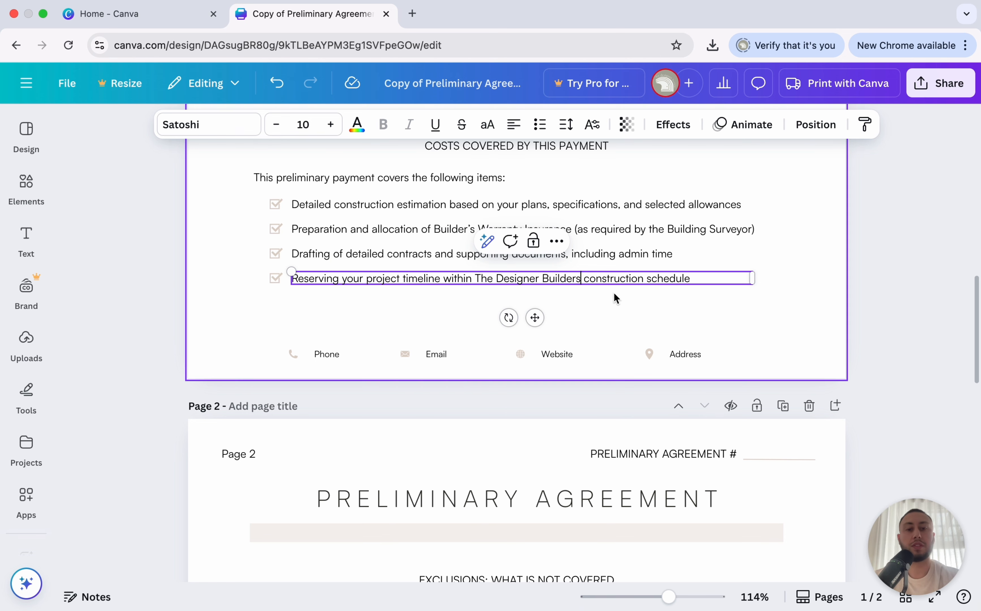
left_click(784, 274)
scroll(477, 263, "down", 7)
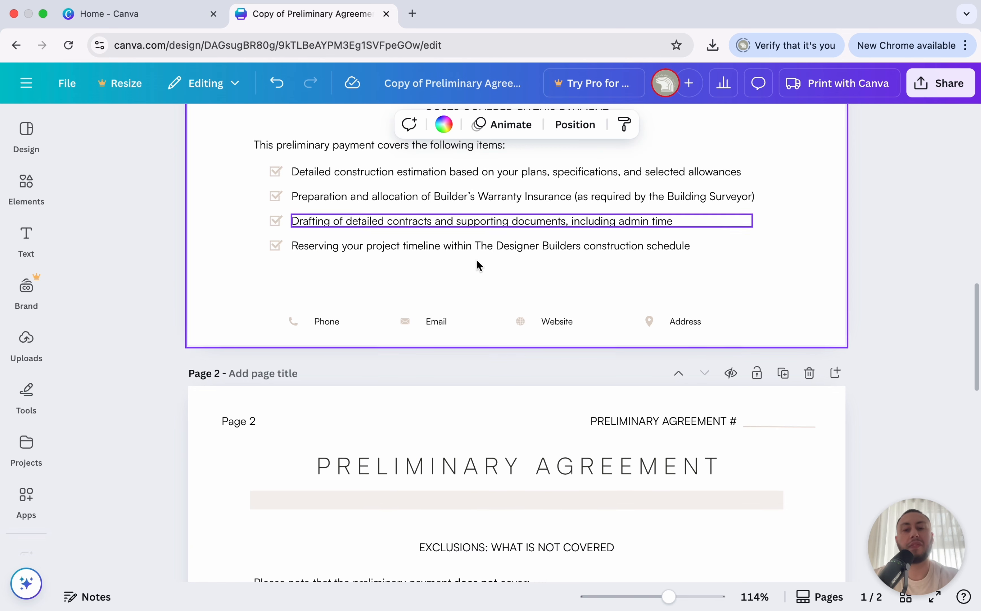
scroll(477, 260, "down", 2)
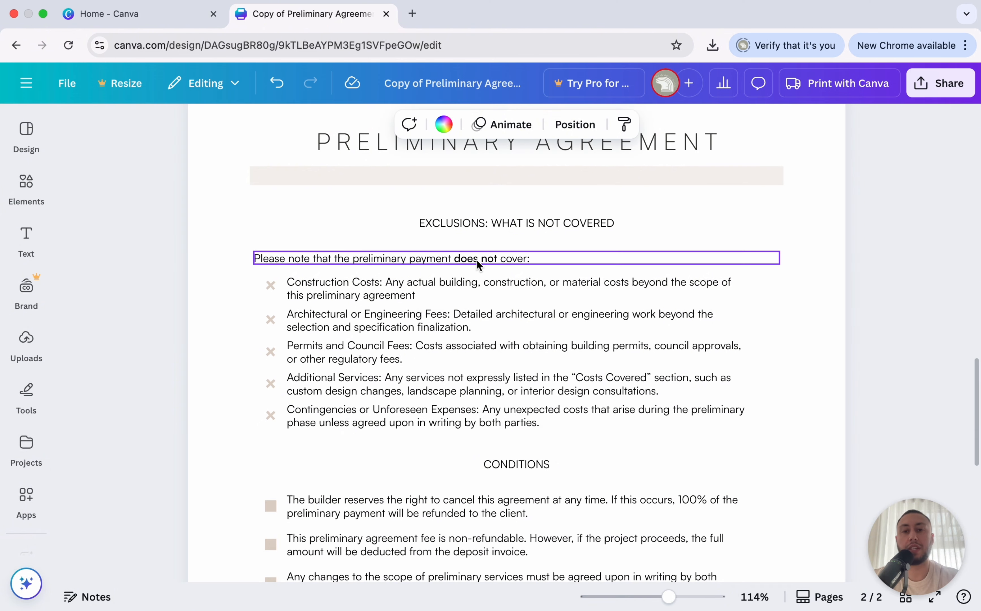
left_click(390, 290)
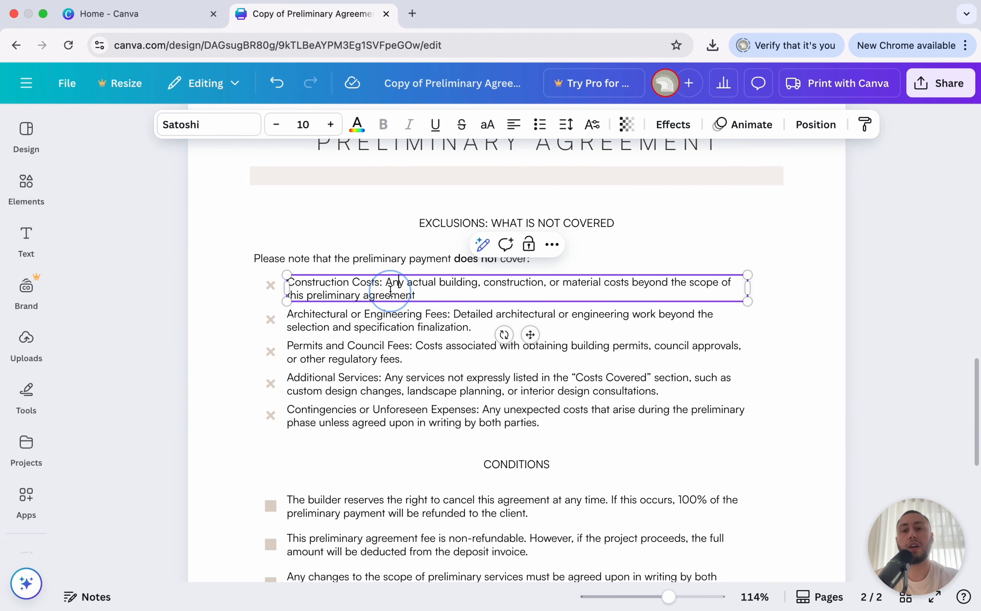
left_click_drag(380, 282, 288, 282)
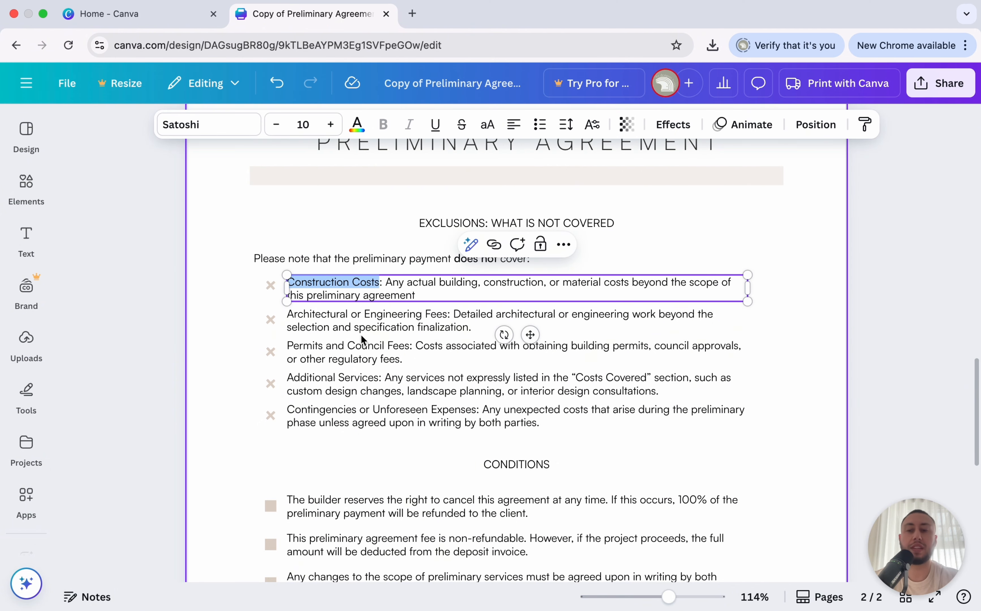
scroll(348, 334, "down", 1)
left_click(206, 362)
scroll(205, 362, "down", 5)
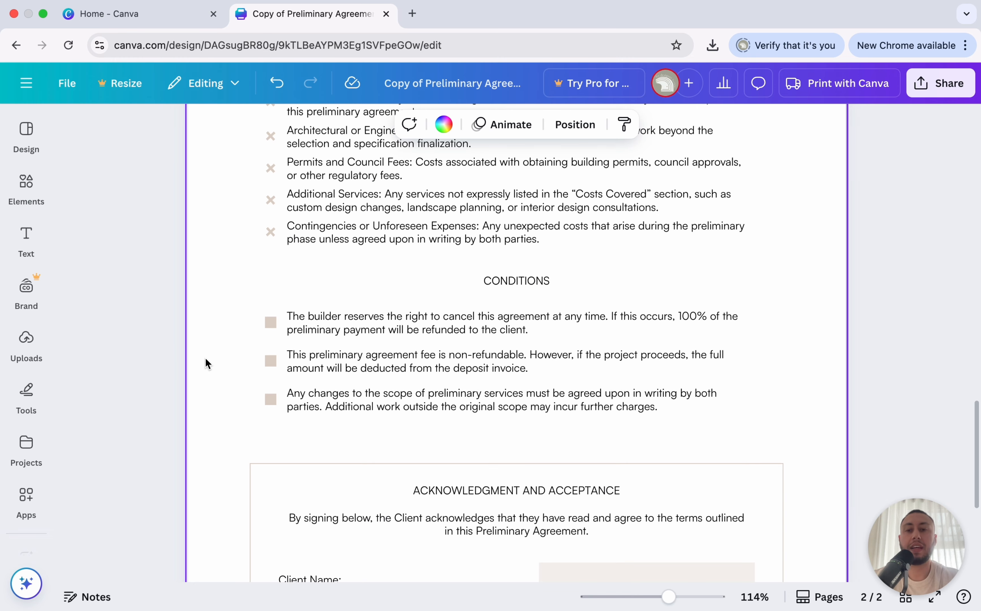
scroll(350, 323, "down", 2)
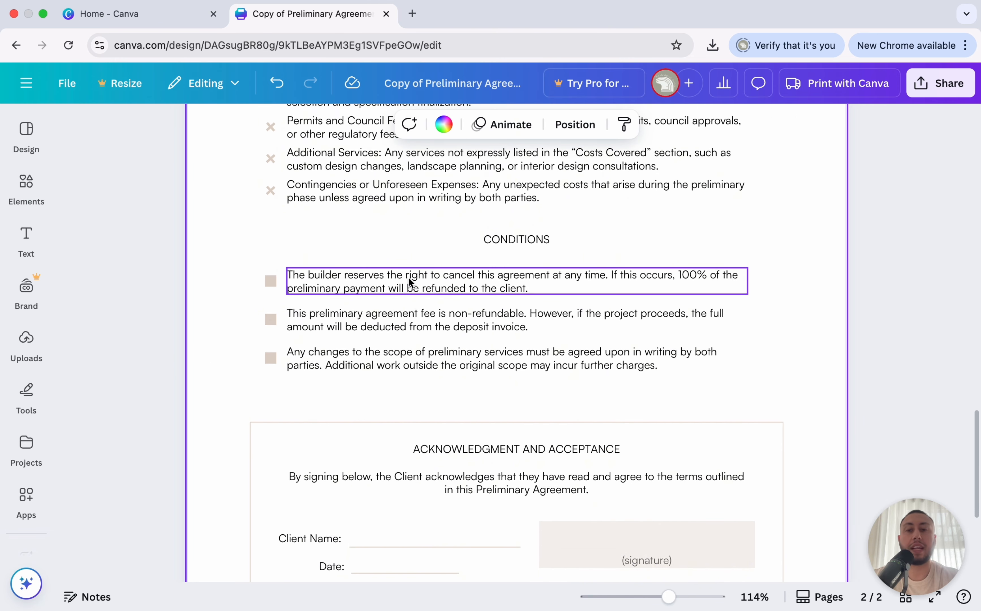
scroll(409, 277, "down", 3)
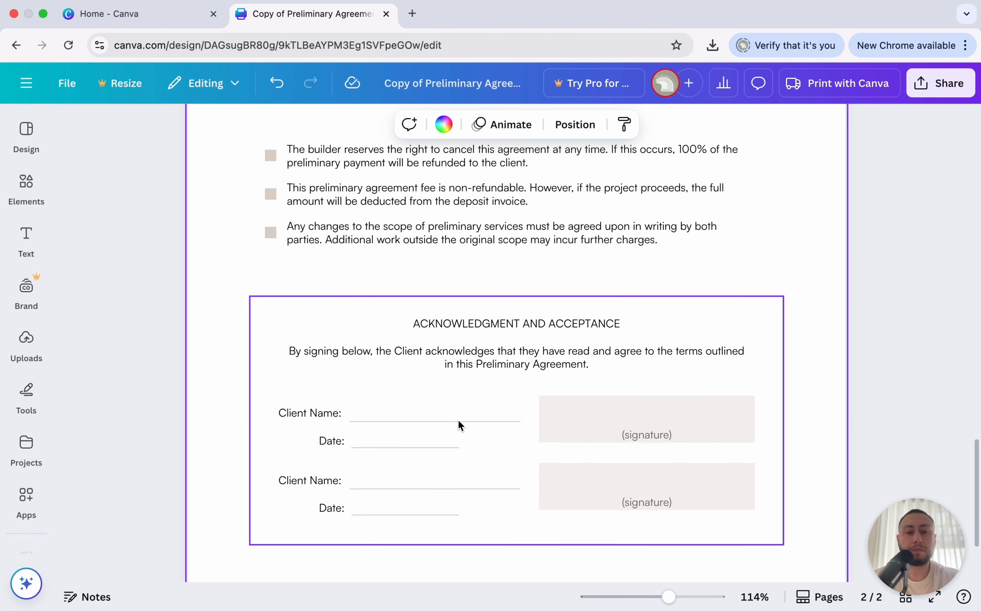
scroll(458, 420, "down", 3)
scroll(458, 419, "down", 1)
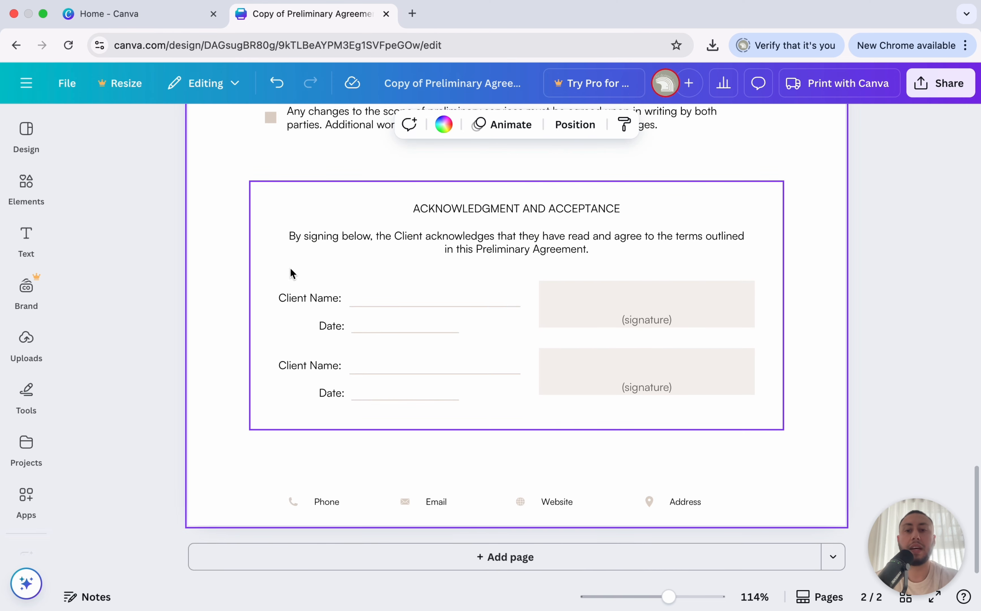
scroll(654, 260, "down", 3)
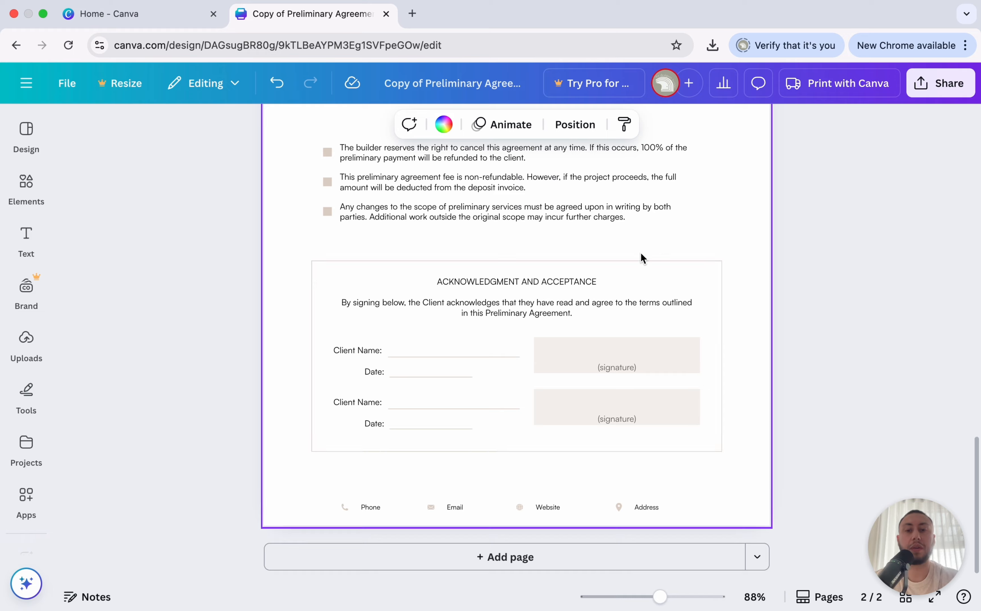
scroll(542, 307, "up", 3)
scroll(536, 317, "up", 4)
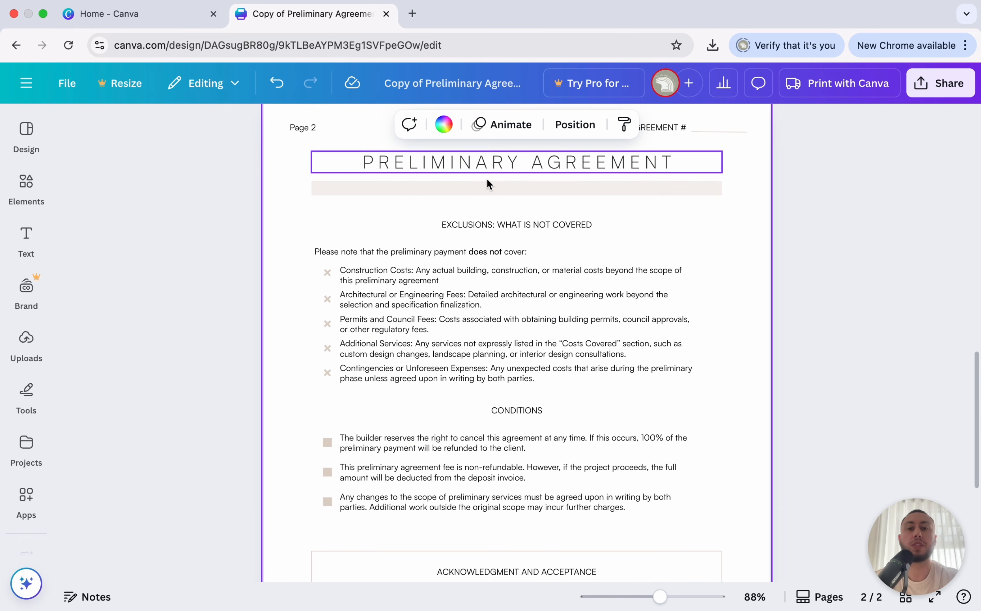
scroll(494, 216, "up", 5)
scroll(494, 216, "up", 10)
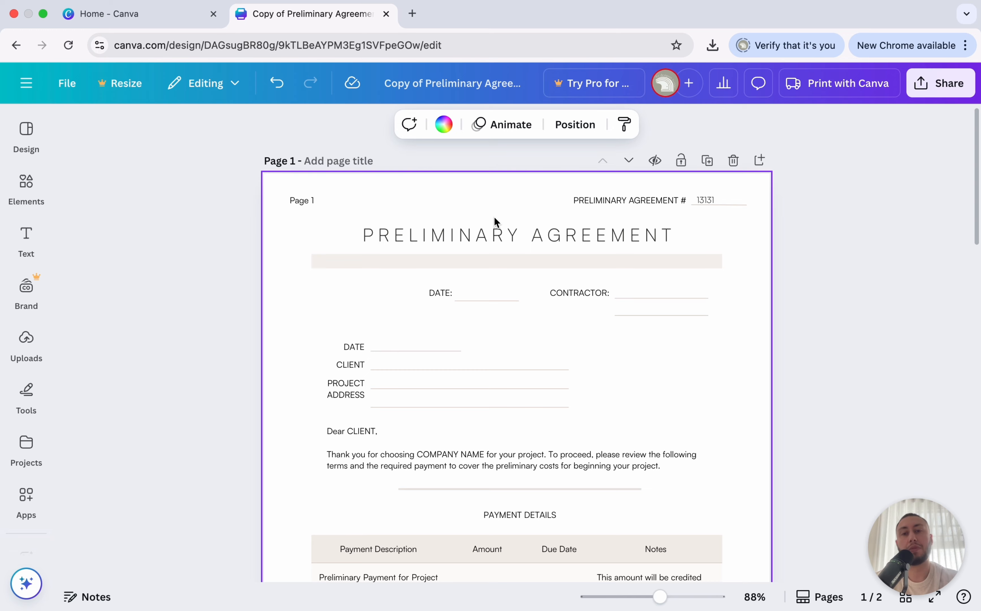
scroll(493, 216, "down", 20)
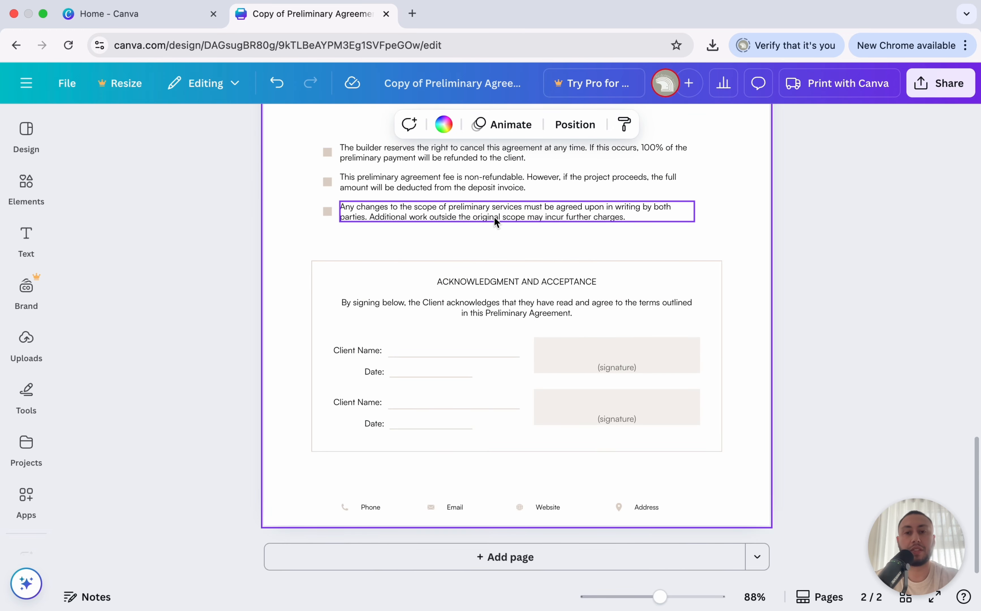
scroll(494, 216, "down", 3, "ctrl")
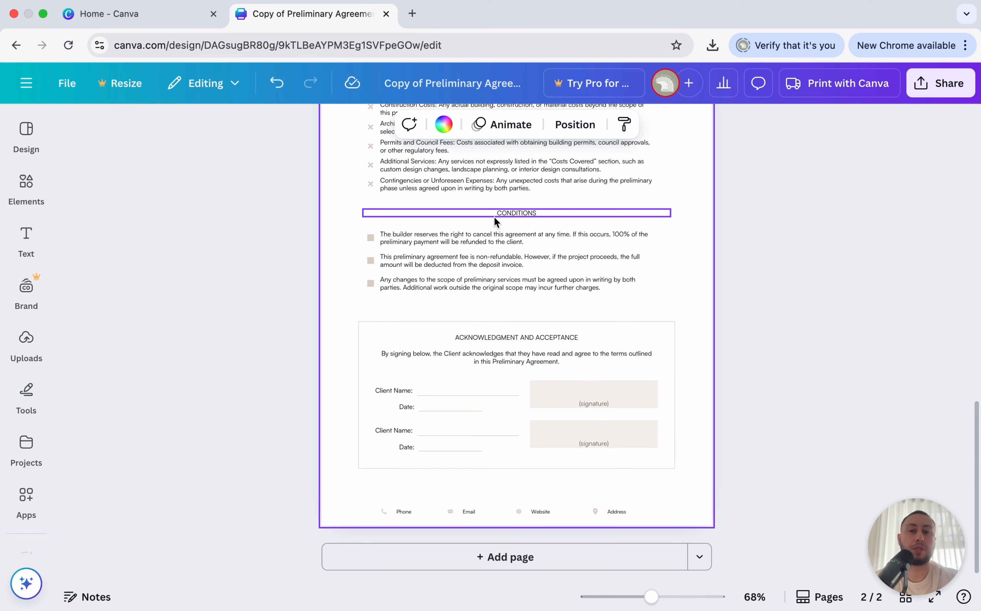
left_click(783, 249)
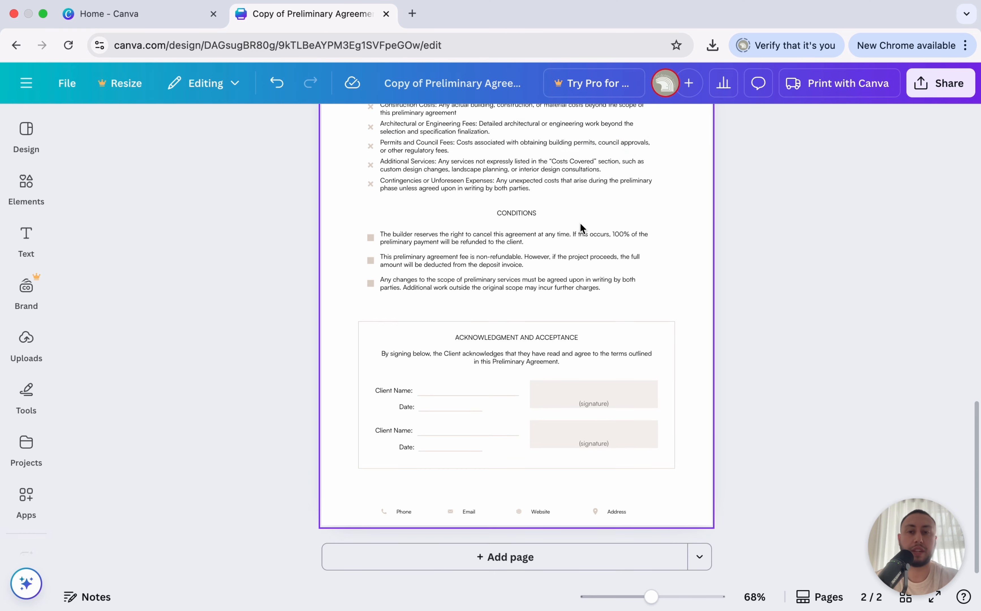
scroll(580, 227, "up", 10)
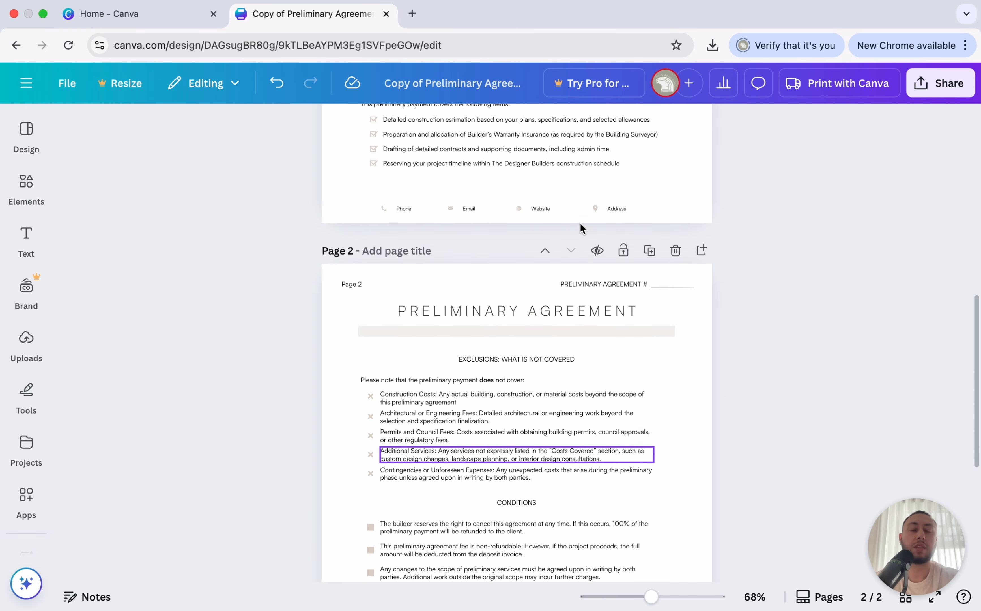
scroll(580, 230, "up", 8)
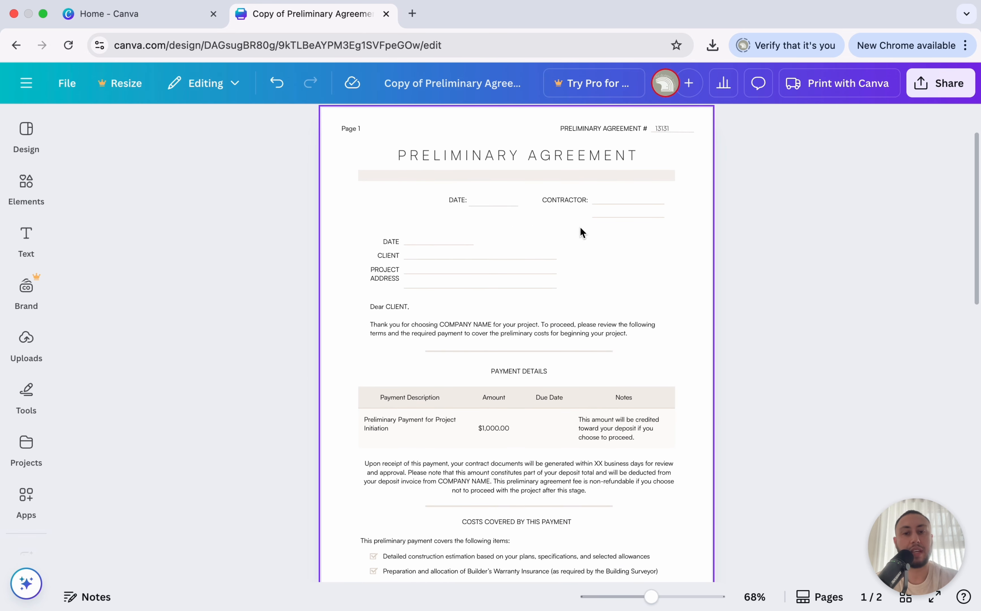
scroll(580, 228, "down", 2)
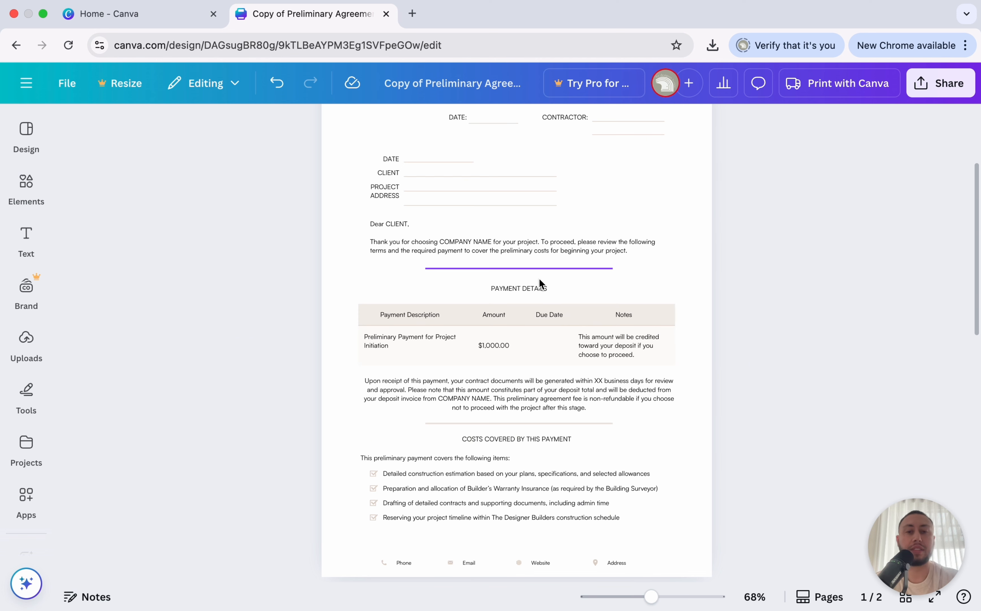
scroll(592, 224, "up", 3)
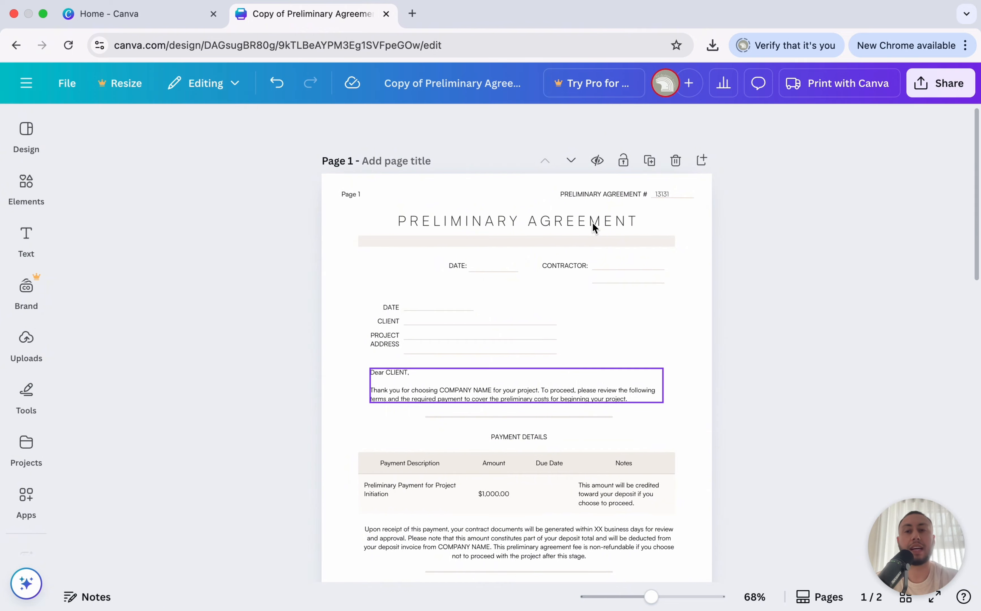
scroll(593, 224, "down", 1)
key("ctrl+Left")
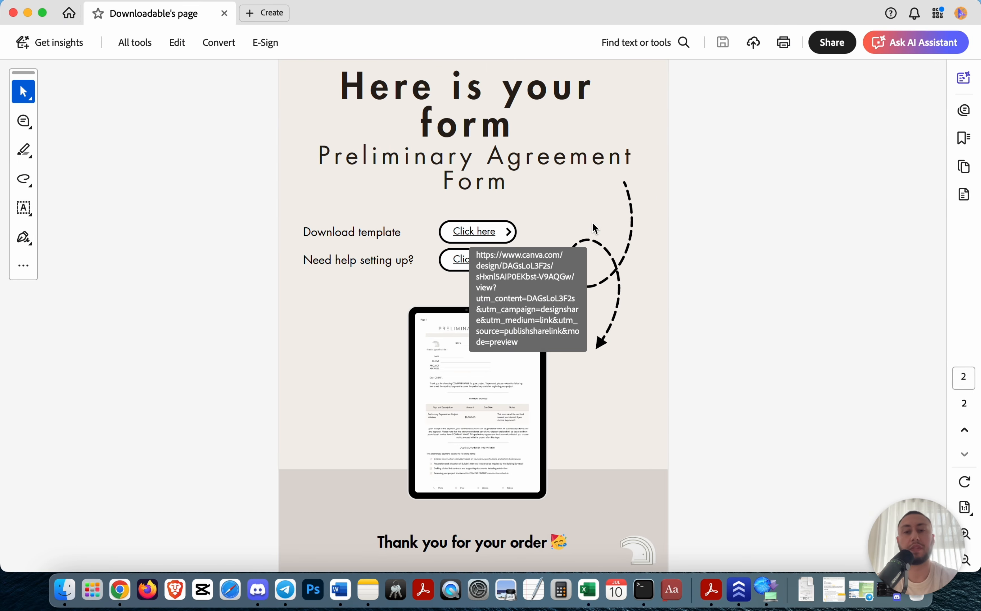
key("ctrl+Right")
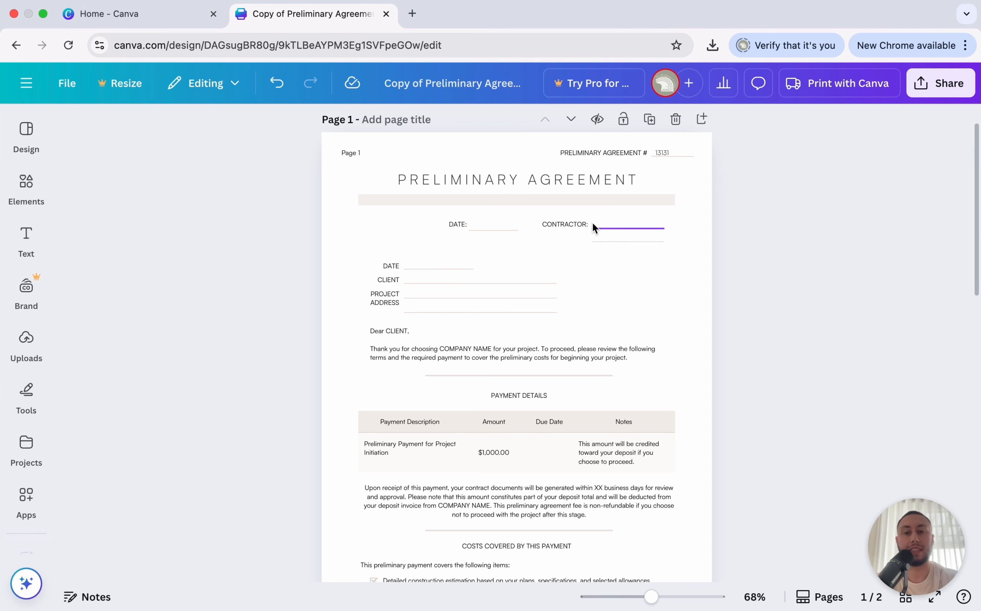